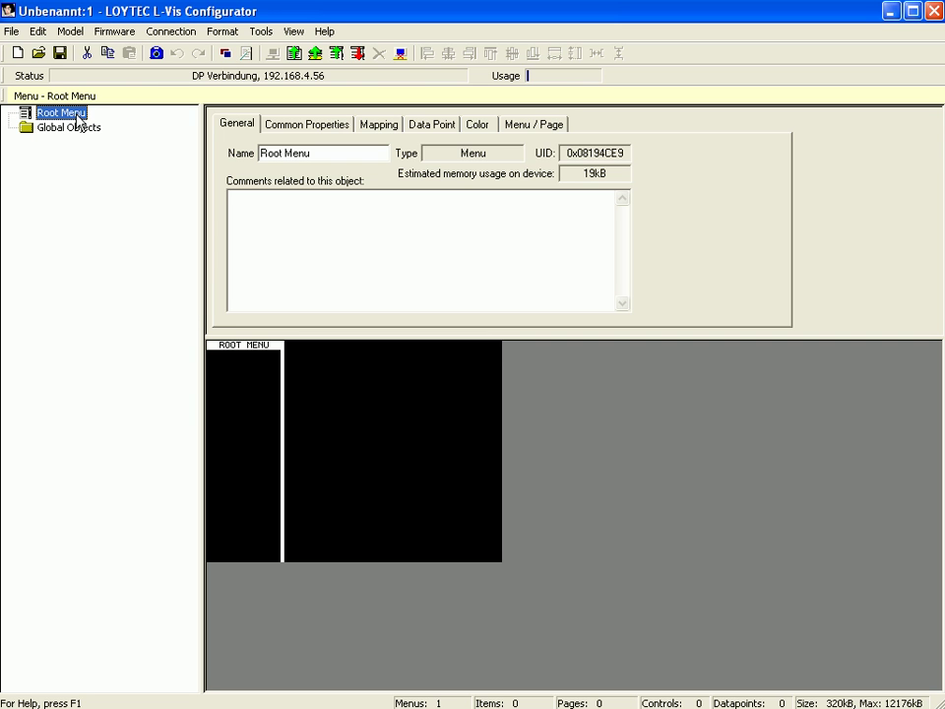
# Step: Add Menu Item 1 to the Root Menu with a public Page 1 beneath it
pyautogui.rightClick(81, 119)
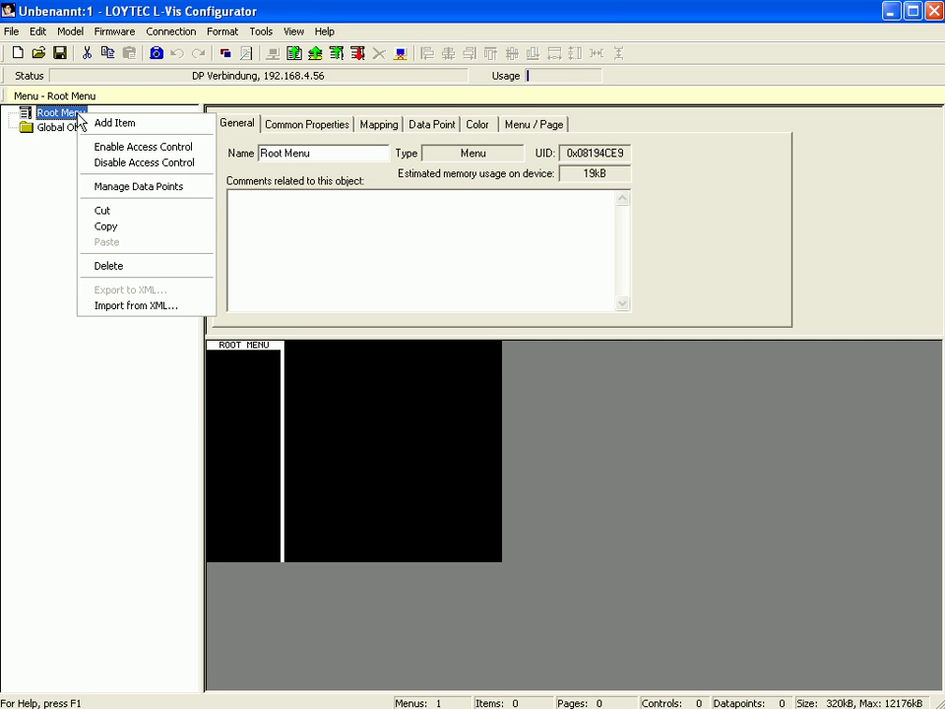
pyautogui.click(133, 127)
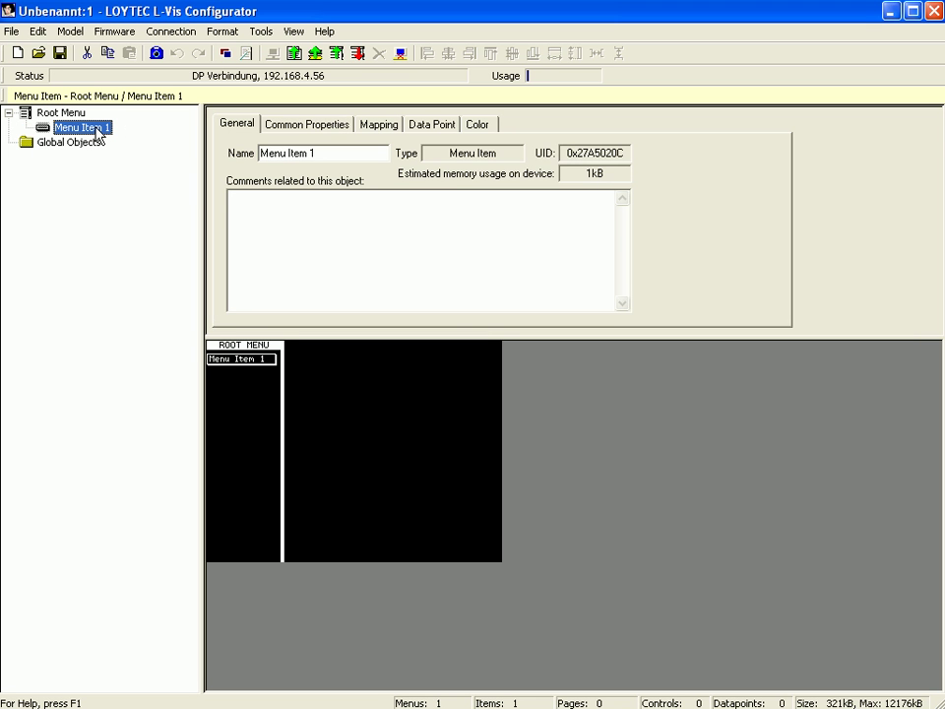
pyautogui.rightClick(99, 132)
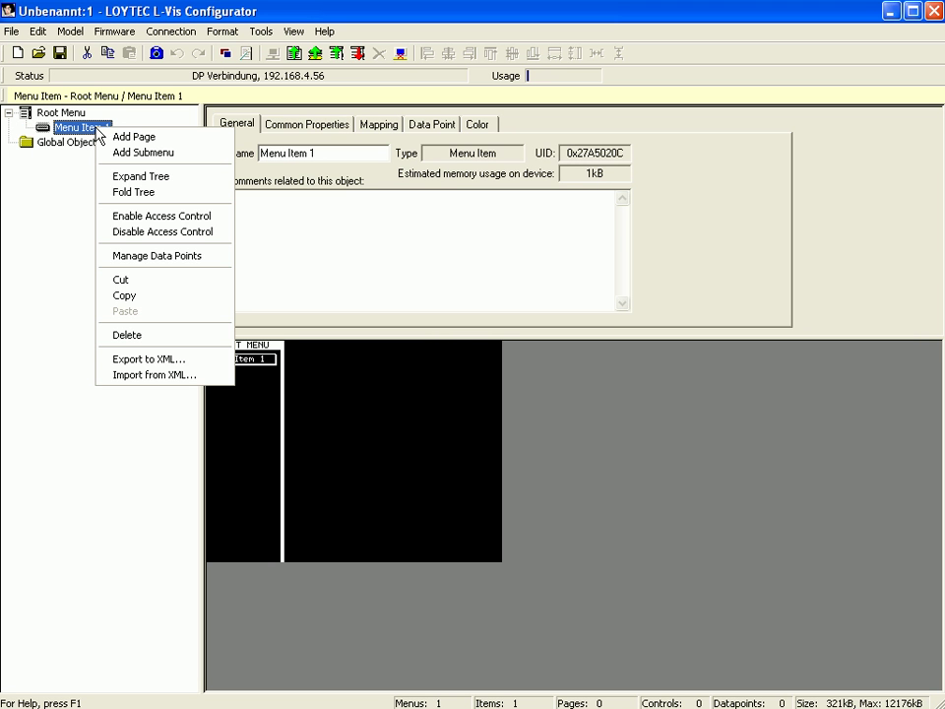
pyautogui.click(163, 136)
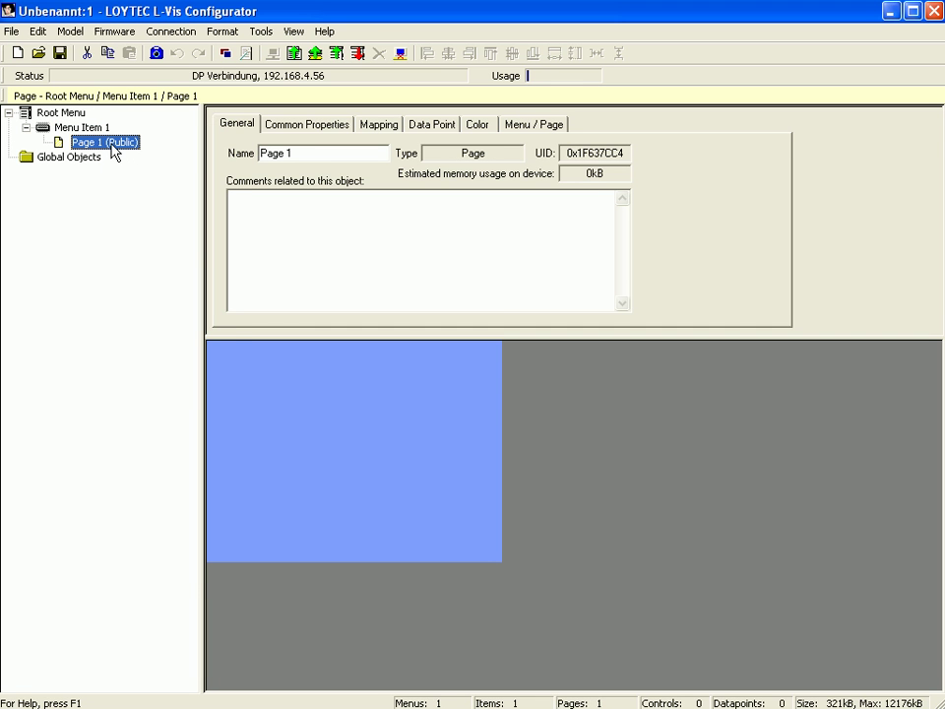
# Step: Add a Text 1 label to Page 1 reading 'Action 1' in the 24x32-ROM-Fixed-R font
pyautogui.rightClick(114, 148)
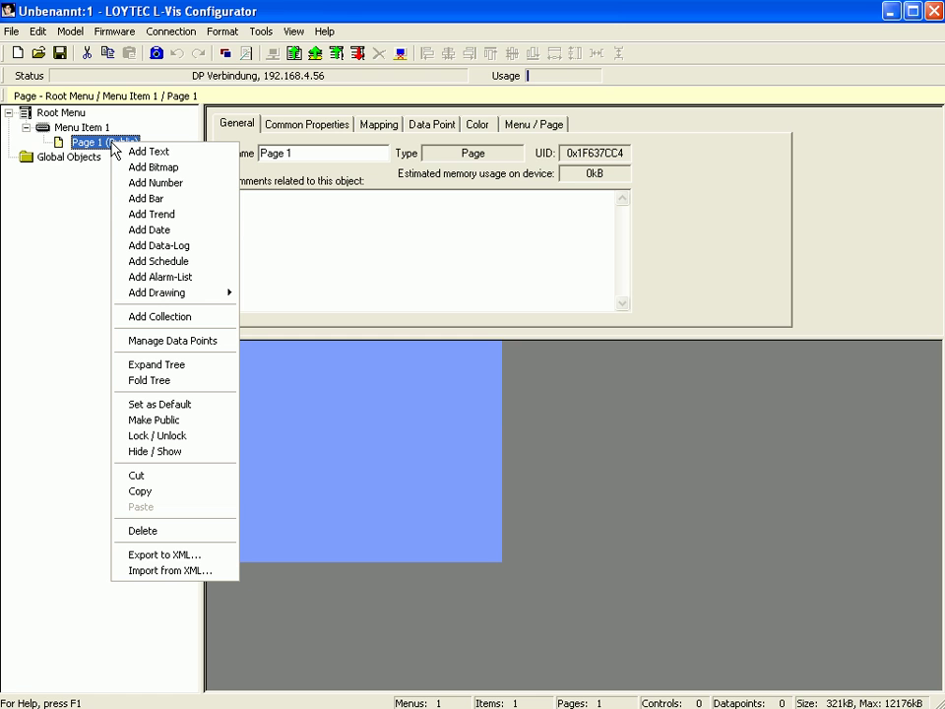
pyautogui.click(173, 156)
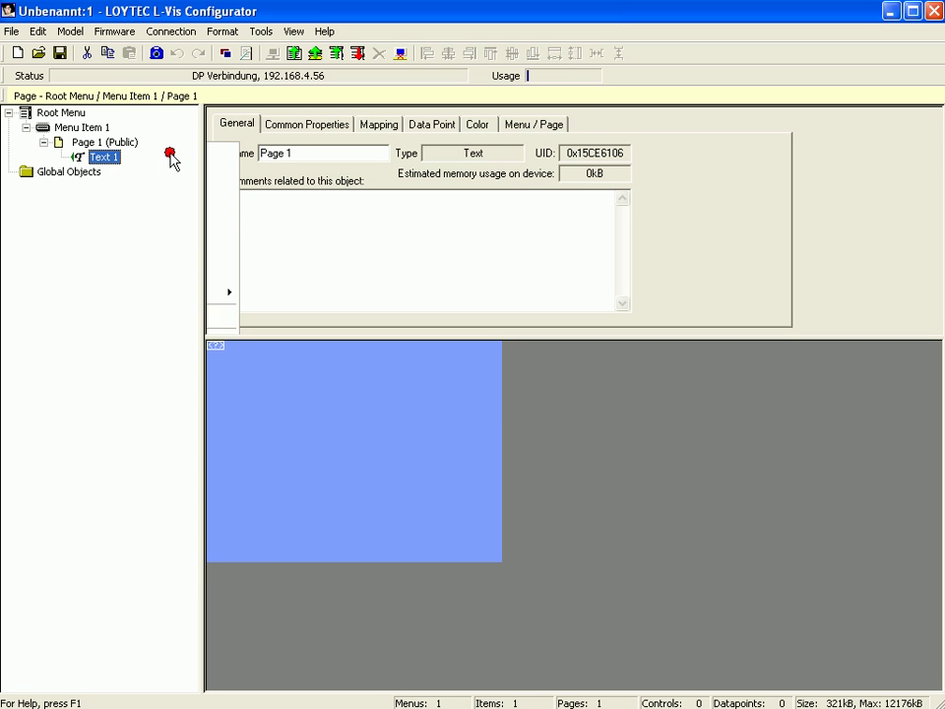
pyautogui.click(335, 129)
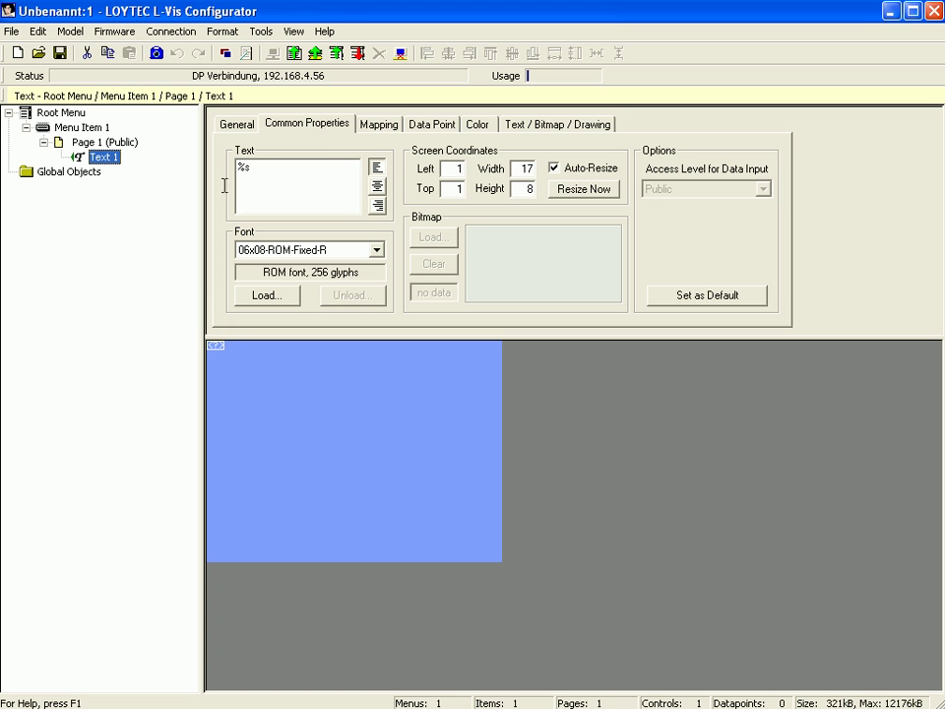
pyautogui.moveTo(258, 169); pyautogui.dragTo(236, 173)
pyautogui.write('Action 1')
pyautogui.click(273, 249)
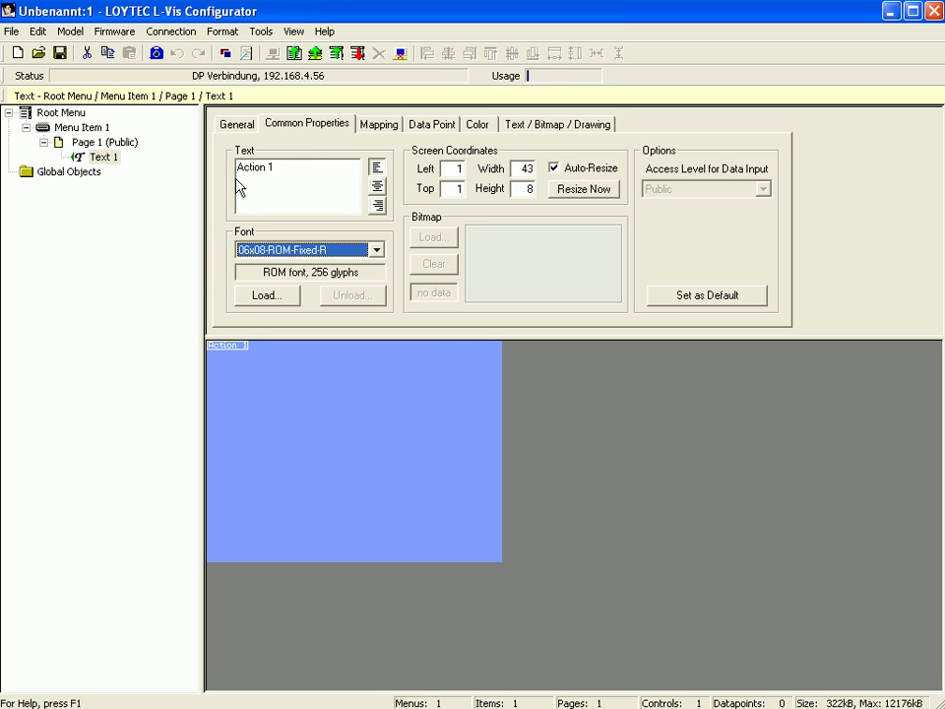
pyautogui.click(377, 253)
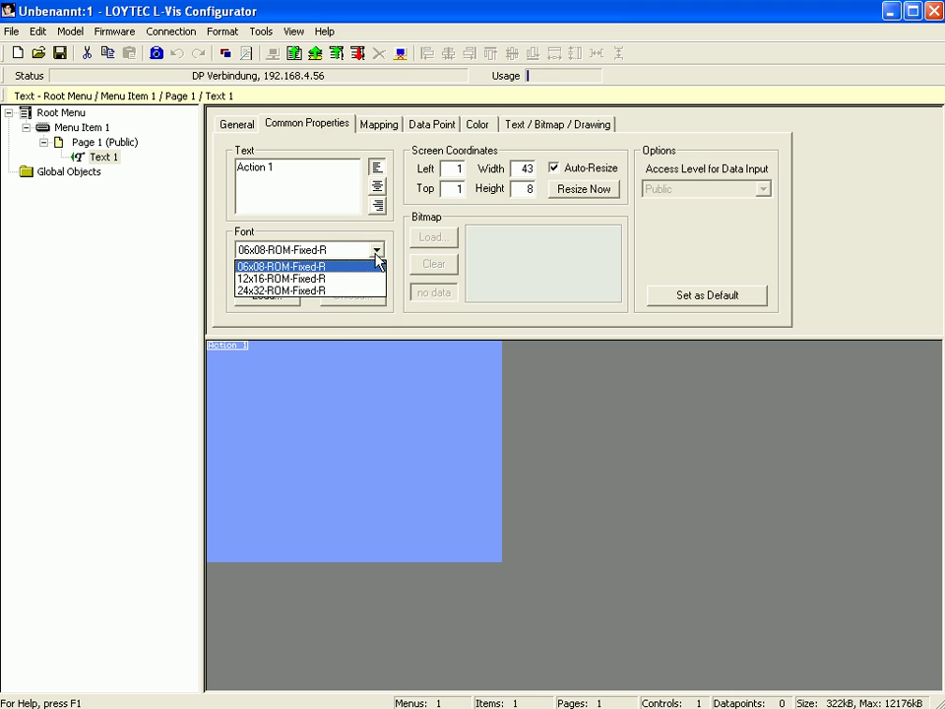
pyautogui.click(354, 291)
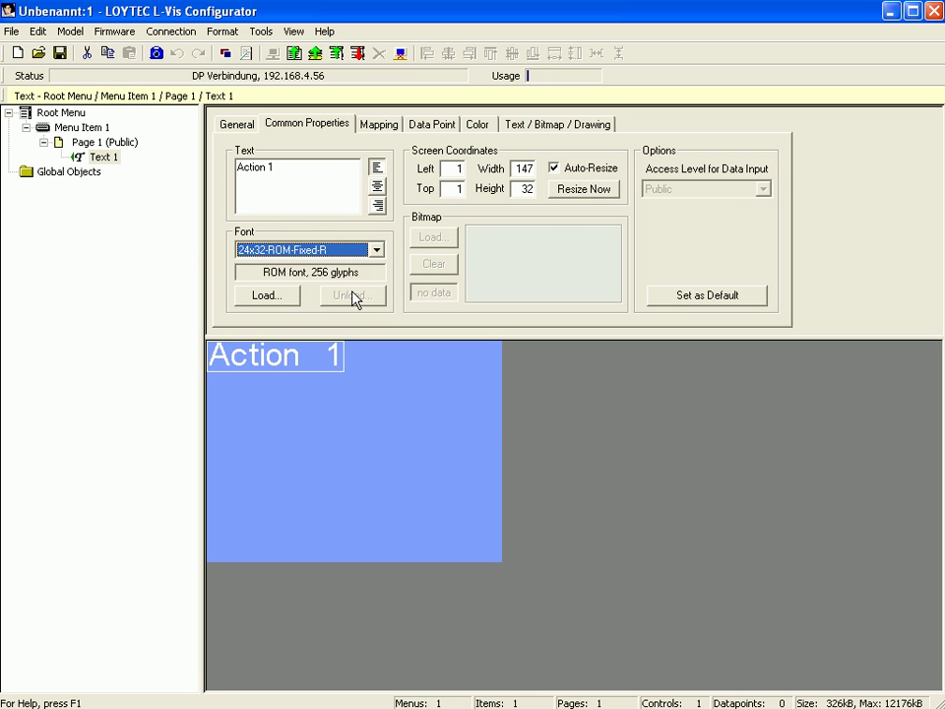
pyautogui.click(477, 125)
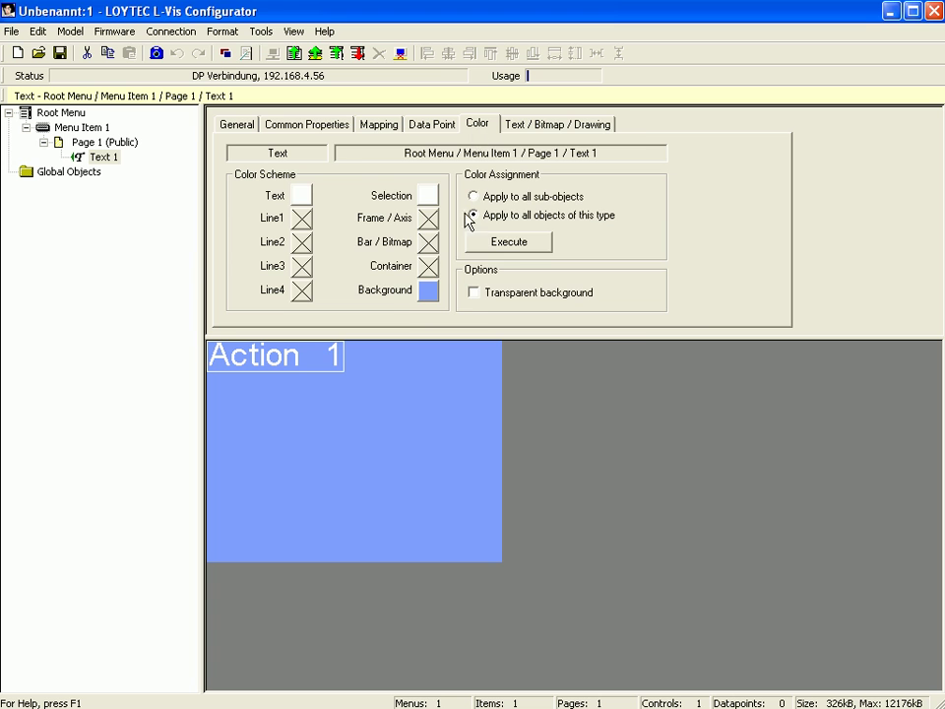
# Step: Give the Action 1 label a red background and copy Text 1
pyautogui.click(428, 294)
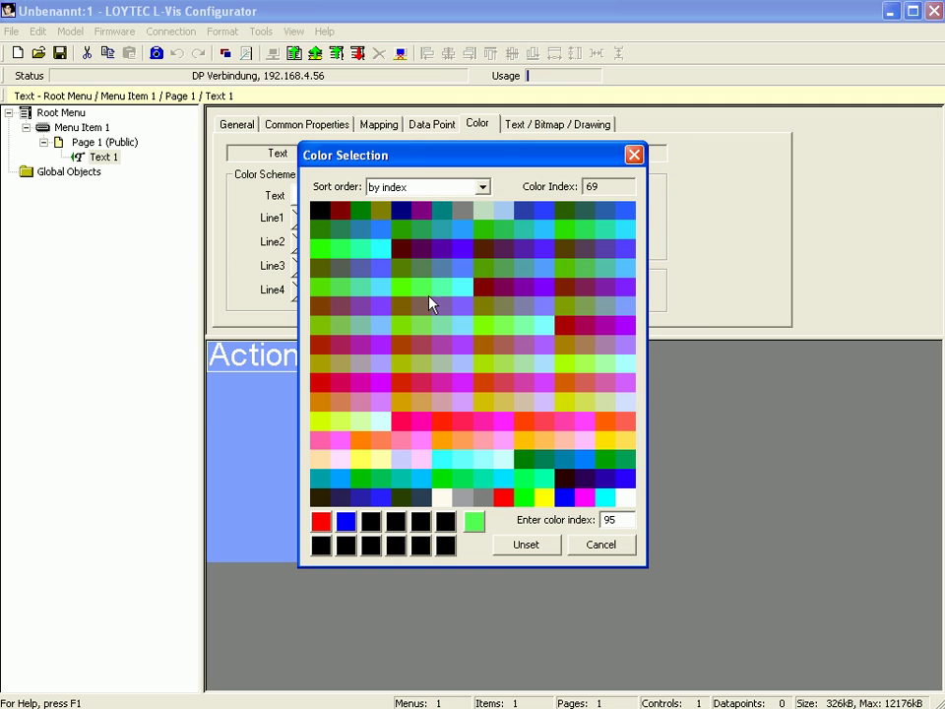
pyautogui.click(500, 498)
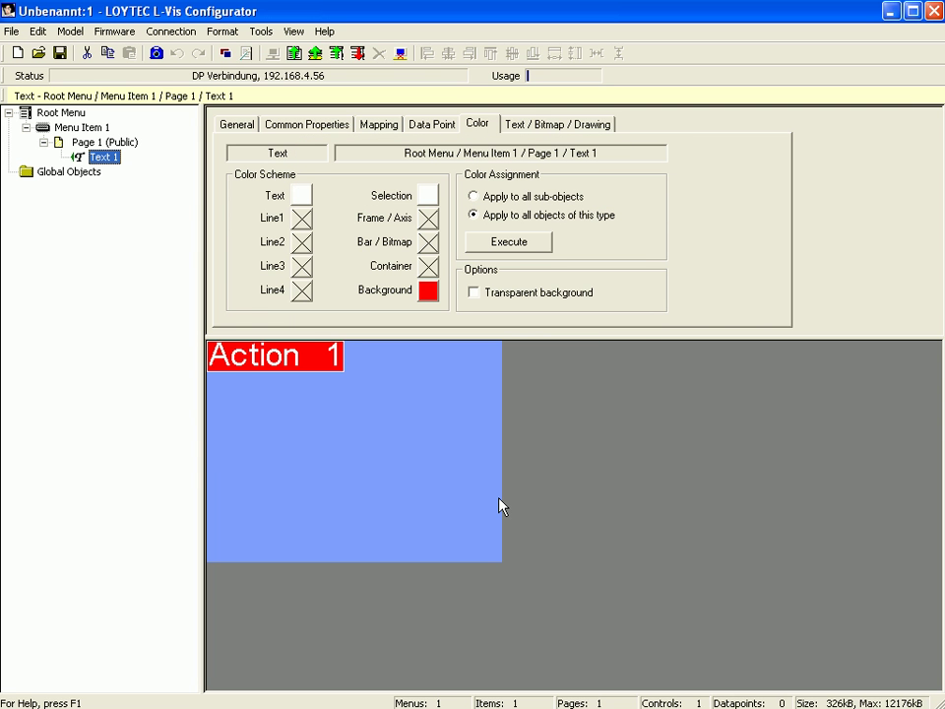
pyautogui.click(103, 156)
pyautogui.rightClick(104, 157)
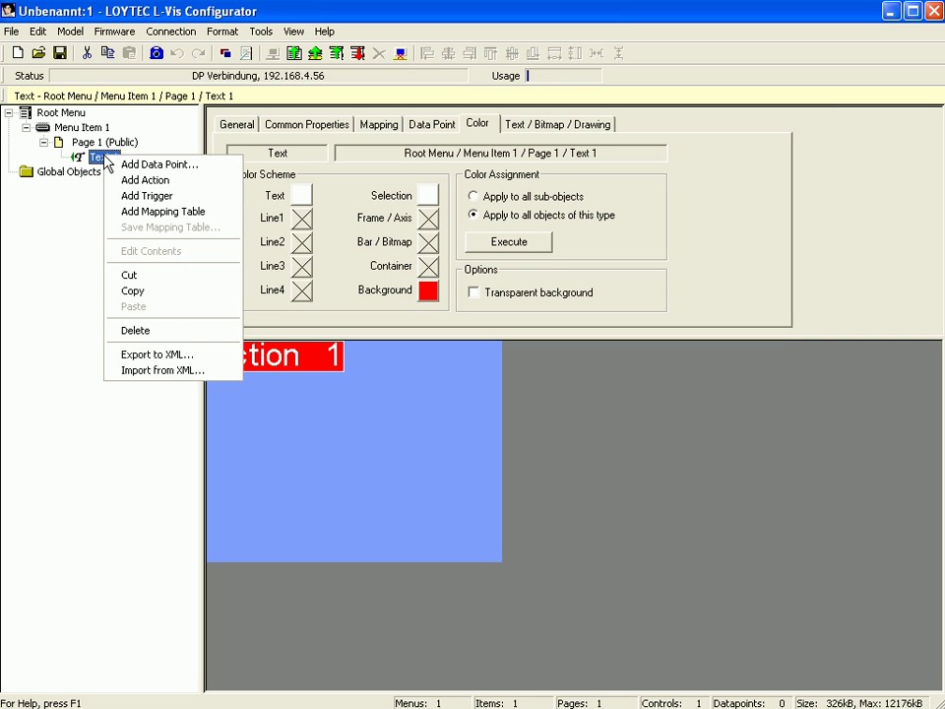
pyautogui.click(178, 294)
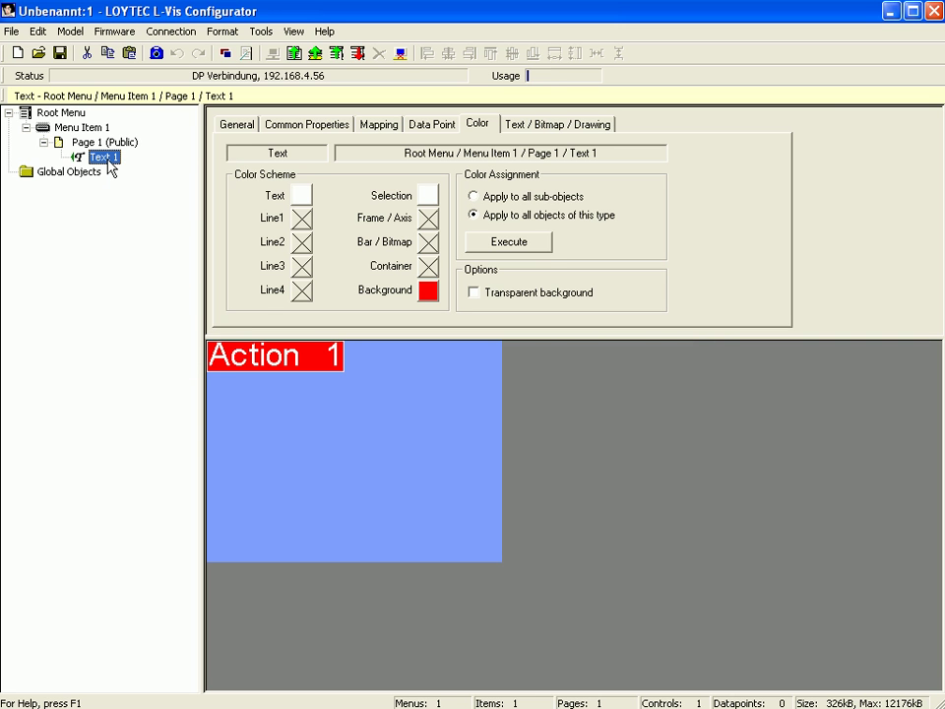
# Step: Paste two copies of the red label onto Page 1 as Text 2 and Text 3
pyautogui.rightClick(108, 161)
pyautogui.click(178, 315)
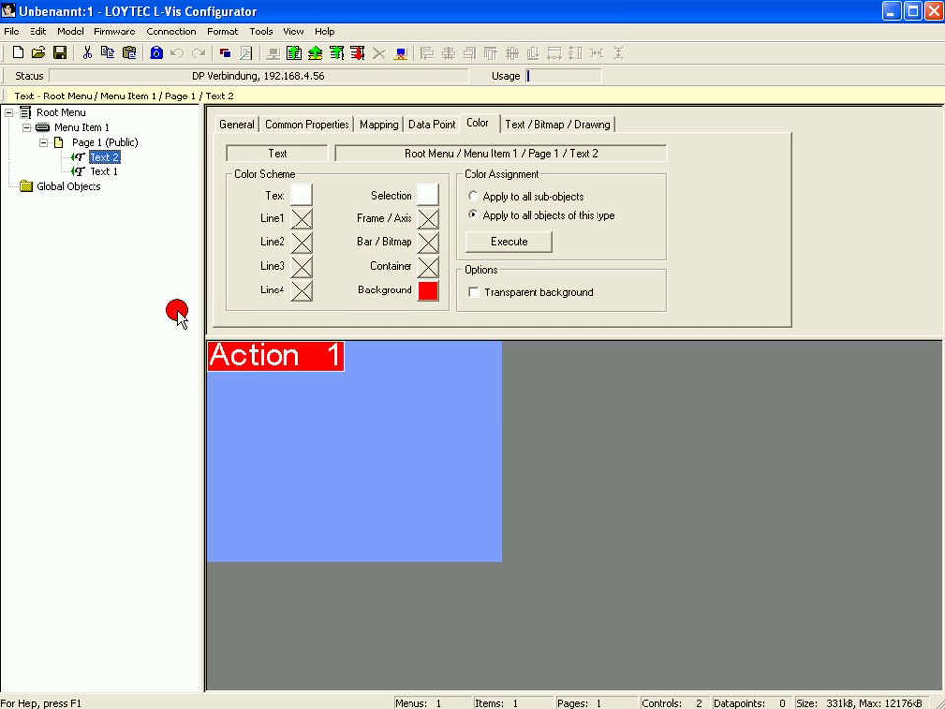
pyautogui.rightClick(109, 159)
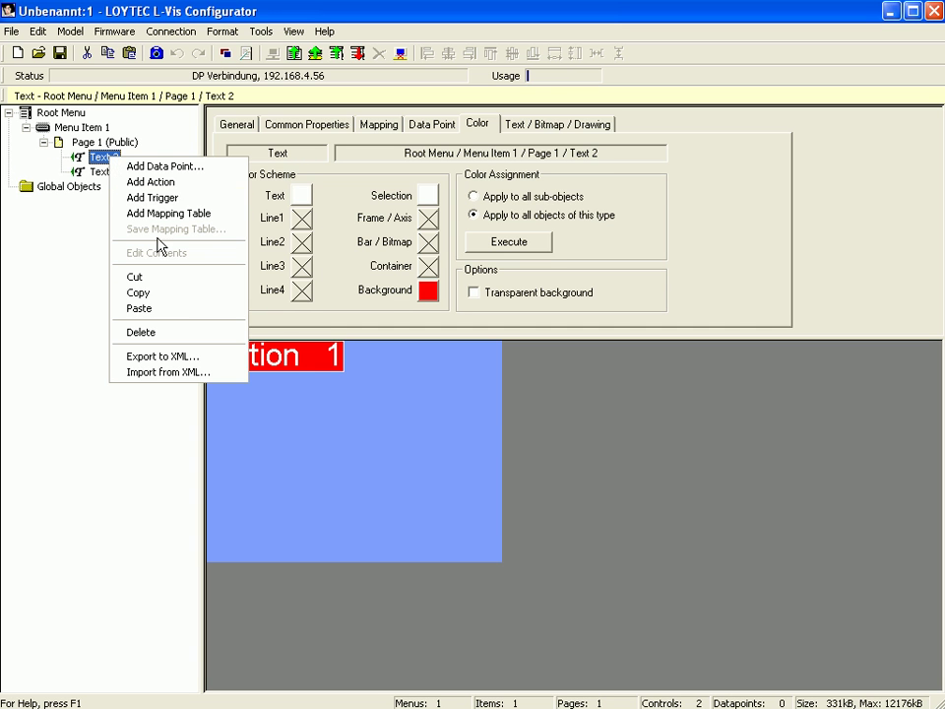
pyautogui.click(193, 309)
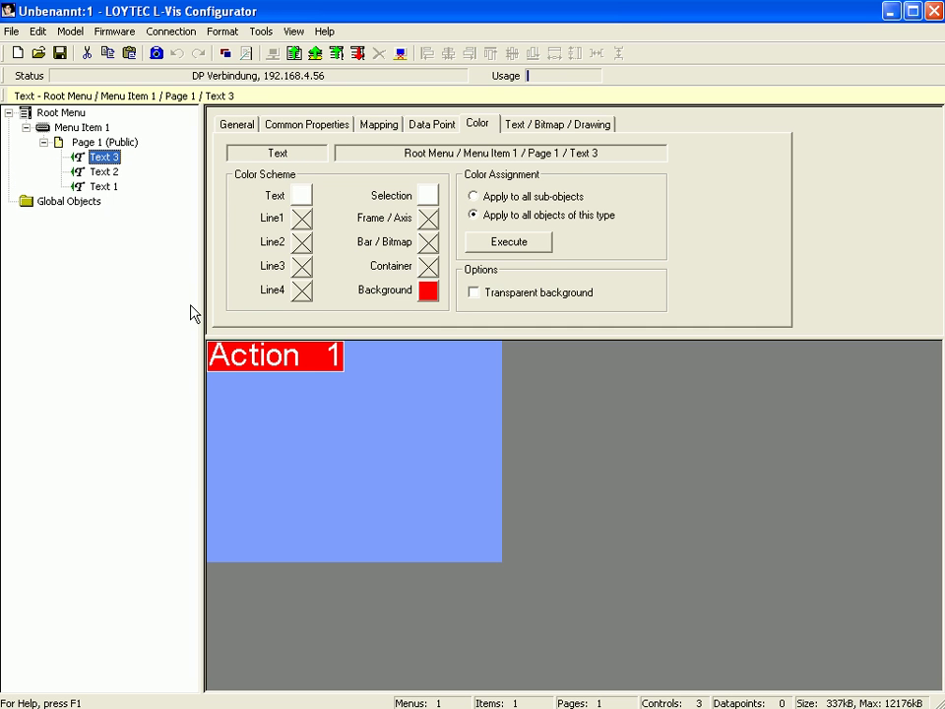
# Step: Relabel Text 3 to 'Action 3' and Text 2 to 'Action 2'
pyautogui.click(316, 131)
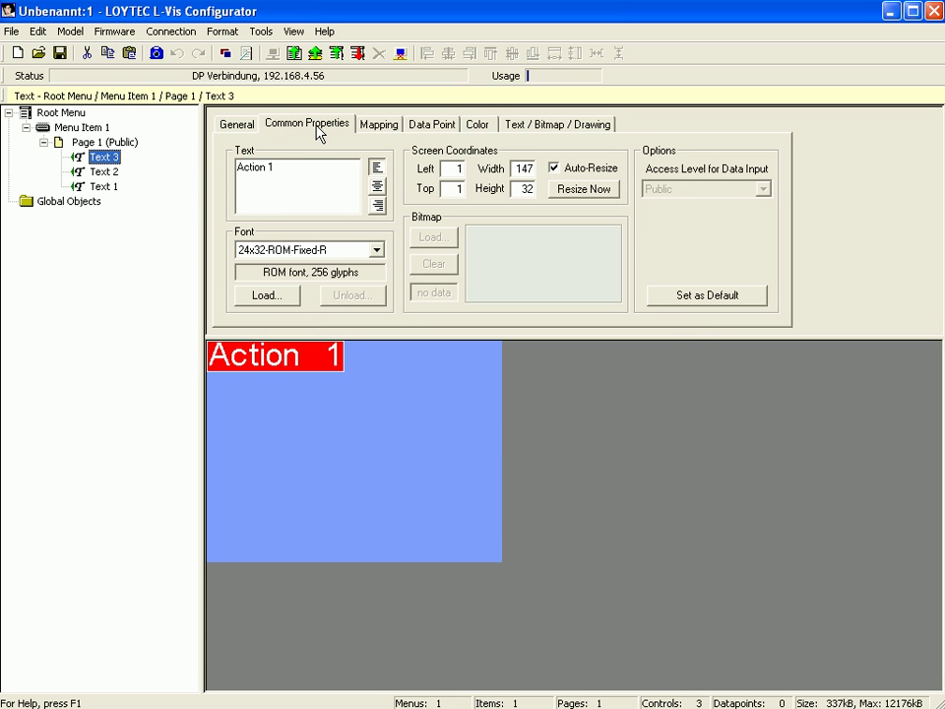
pyautogui.click(269, 168)
pyautogui.press('BackSpace')
pyautogui.write('3')
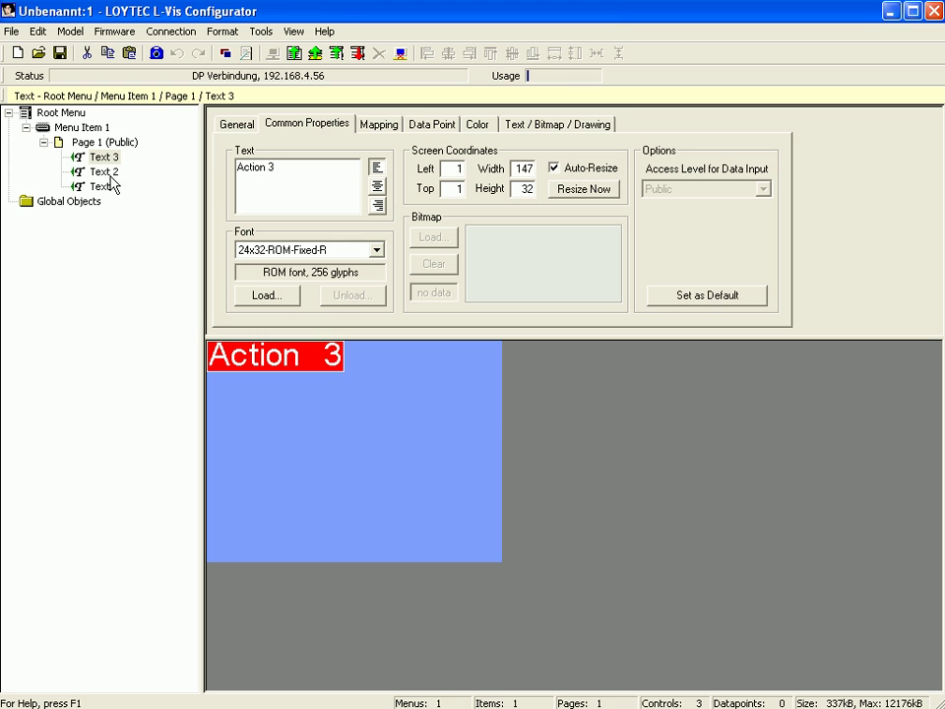
pyautogui.click(104, 173)
pyautogui.click(270, 167)
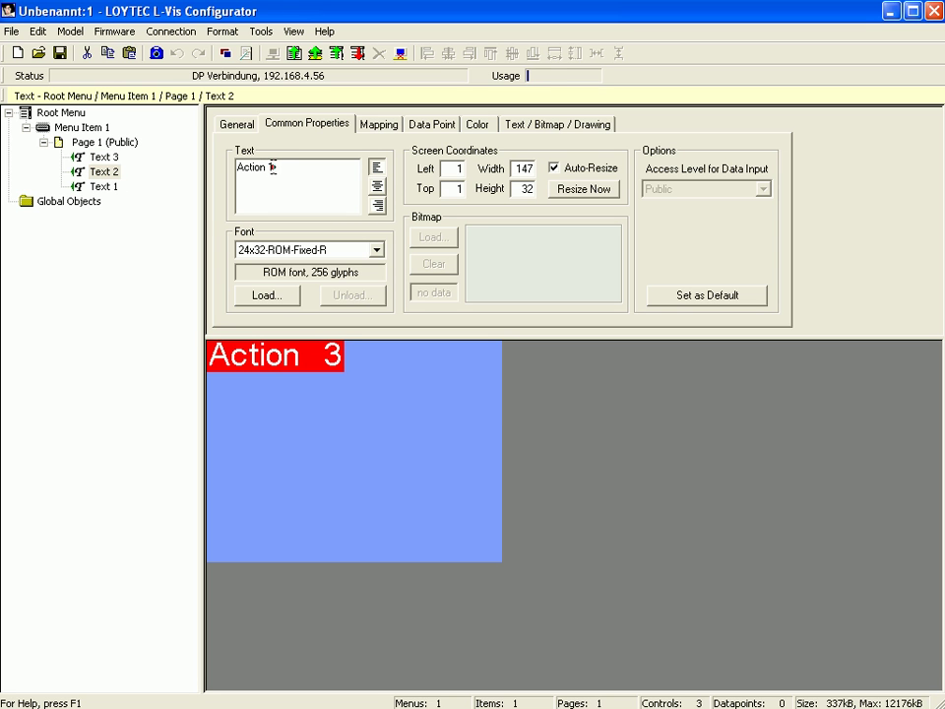
pyautogui.press('BackSpace')
pyautogui.write('2')
pyautogui.click(156, 190)
pyautogui.click(104, 187)
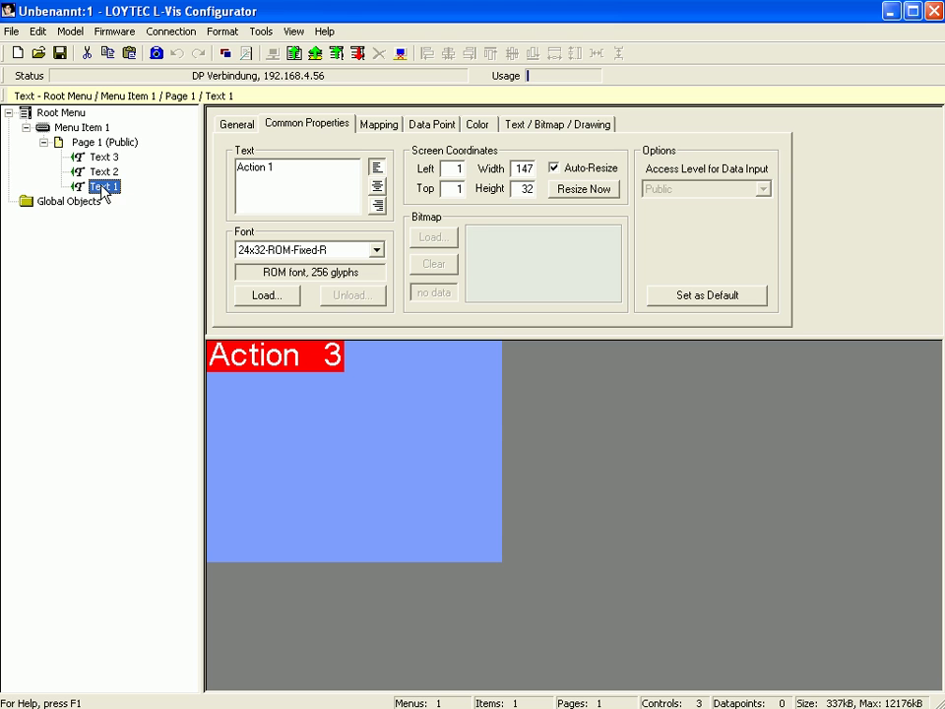
# Step: Stack Action 1, Action 2 and Action 3 top to bottom in one column on the page's right
pyautogui.moveTo(263, 351); pyautogui.dragTo(453, 348)
pyautogui.click(264, 354)
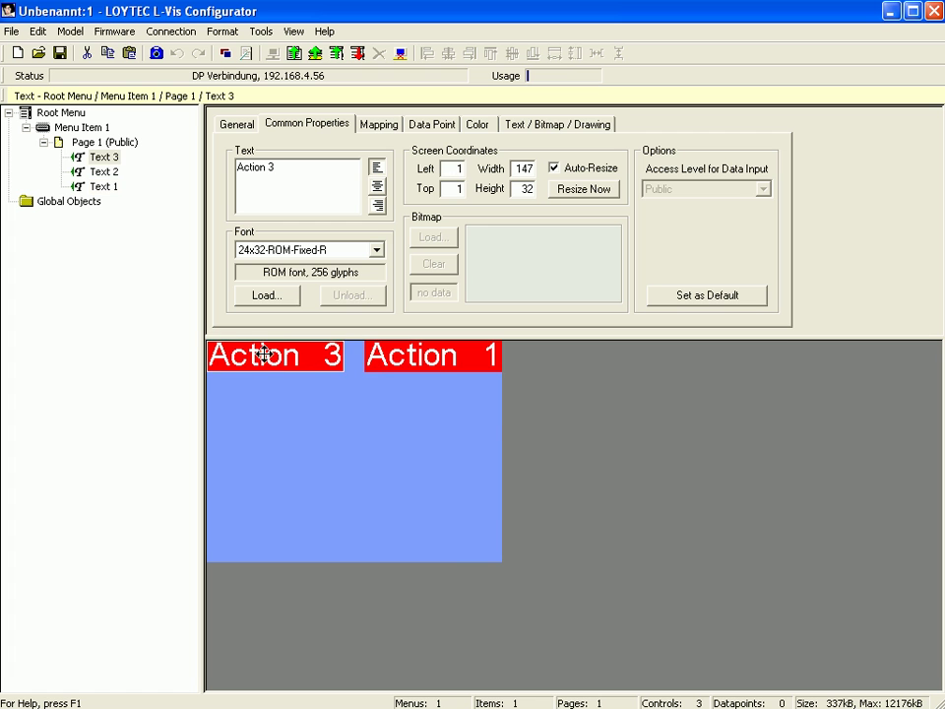
pyautogui.moveTo(264, 354); pyautogui.dragTo(446, 546)
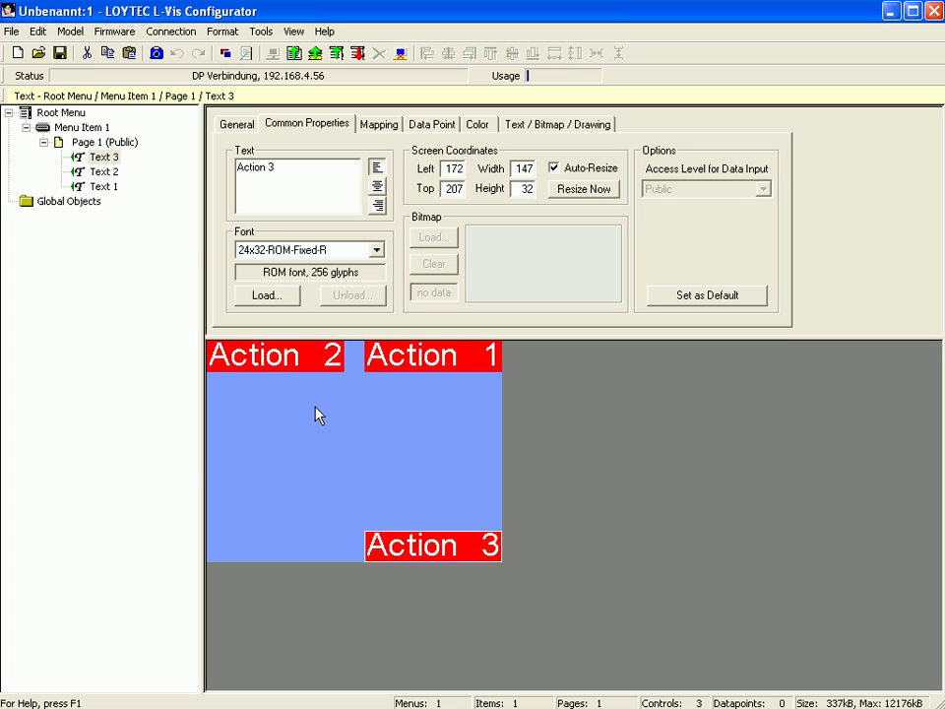
pyautogui.moveTo(271, 360); pyautogui.dragTo(434, 454)
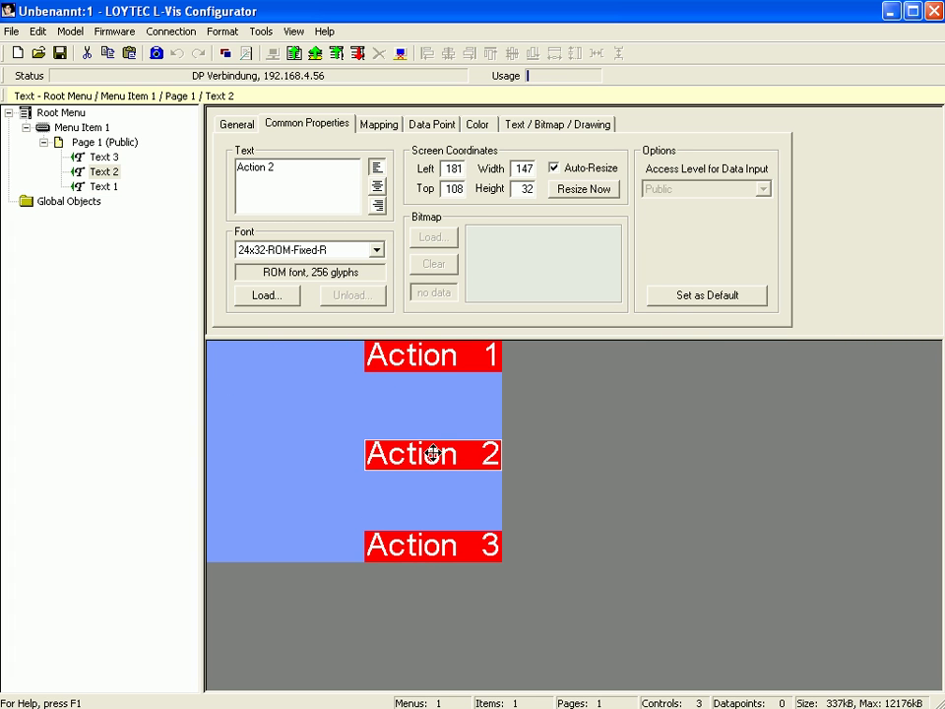
pyautogui.click(98, 128)
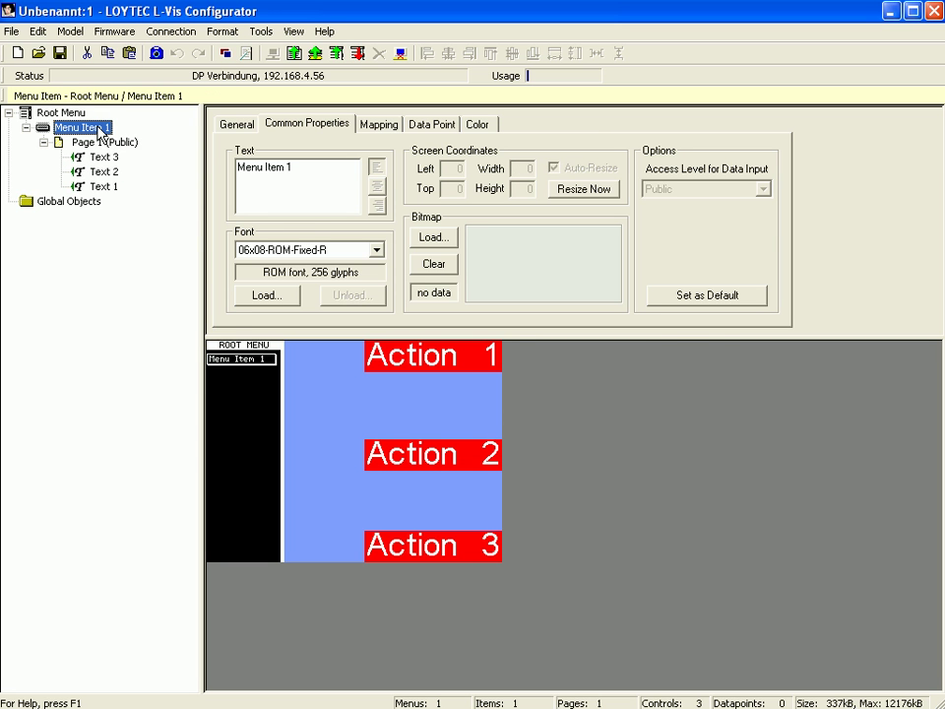
# Step: Duplicate Menu Item 1 with its page and three texts as a new menu item
pyautogui.rightClick(101, 131)
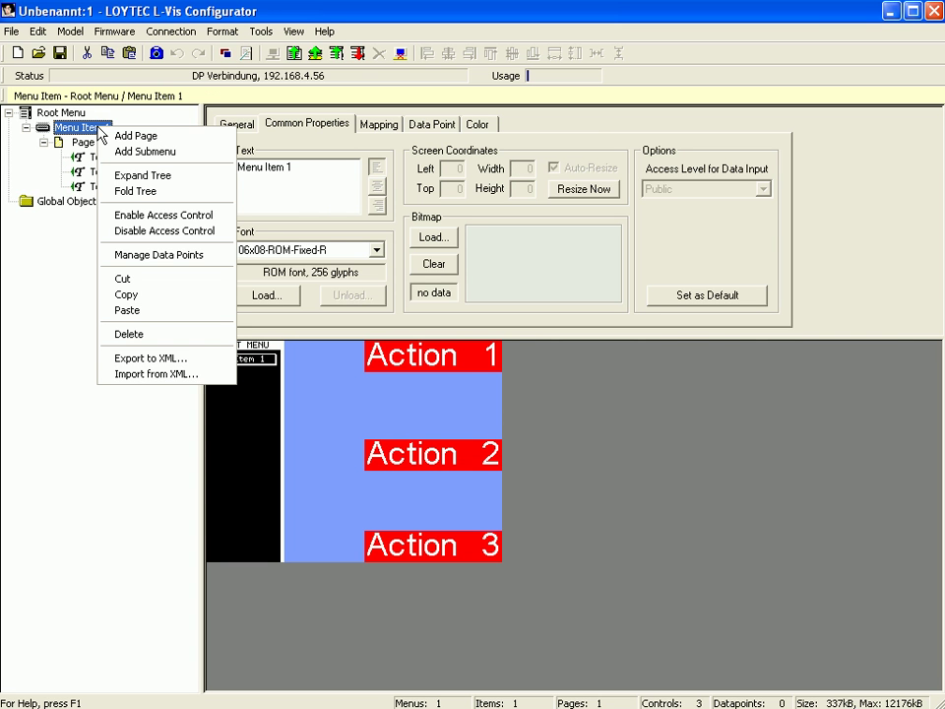
pyautogui.click(162, 295)
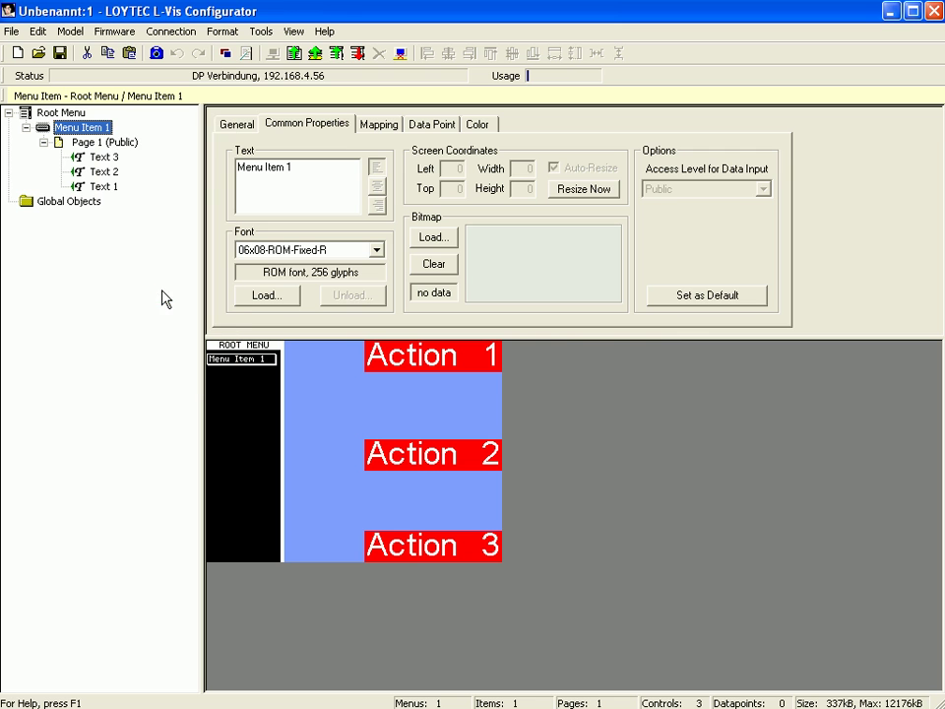
pyautogui.rightClick(100, 133)
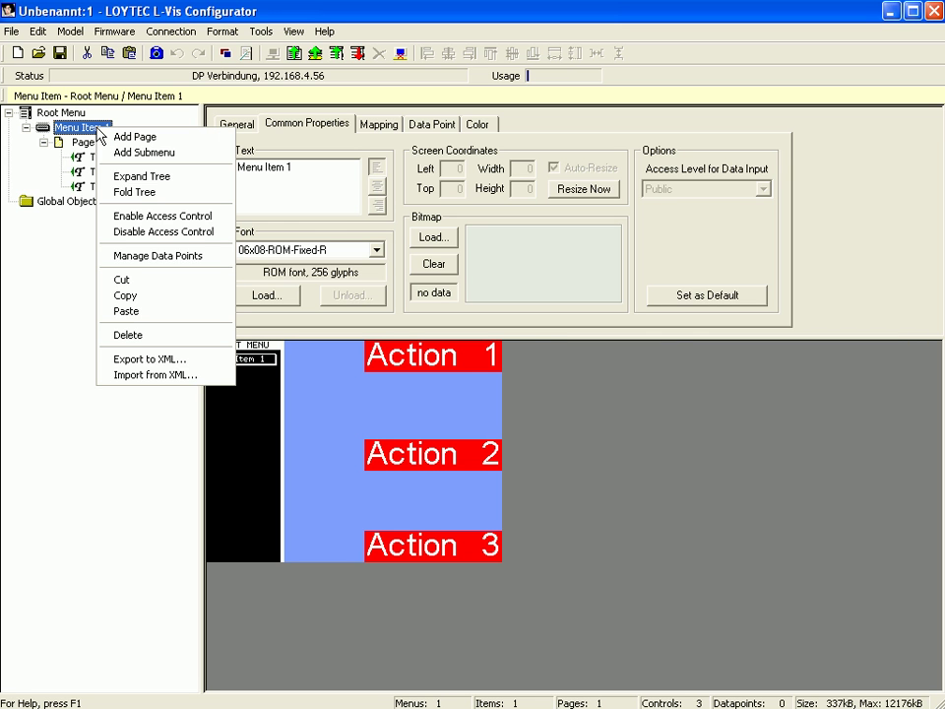
pyautogui.click(122, 311)
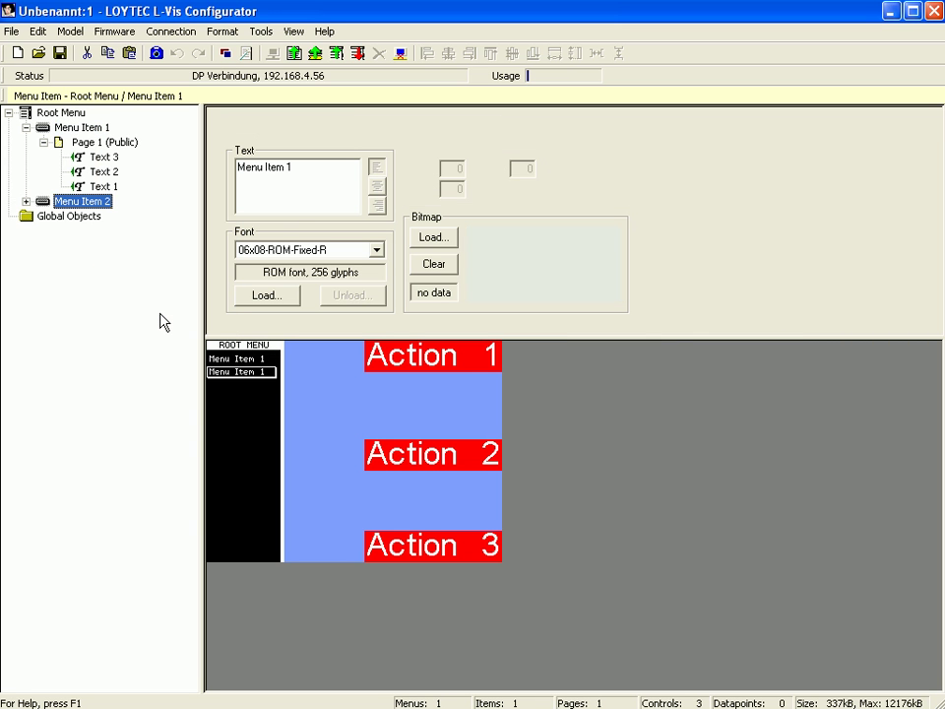
pyautogui.click(26, 201)
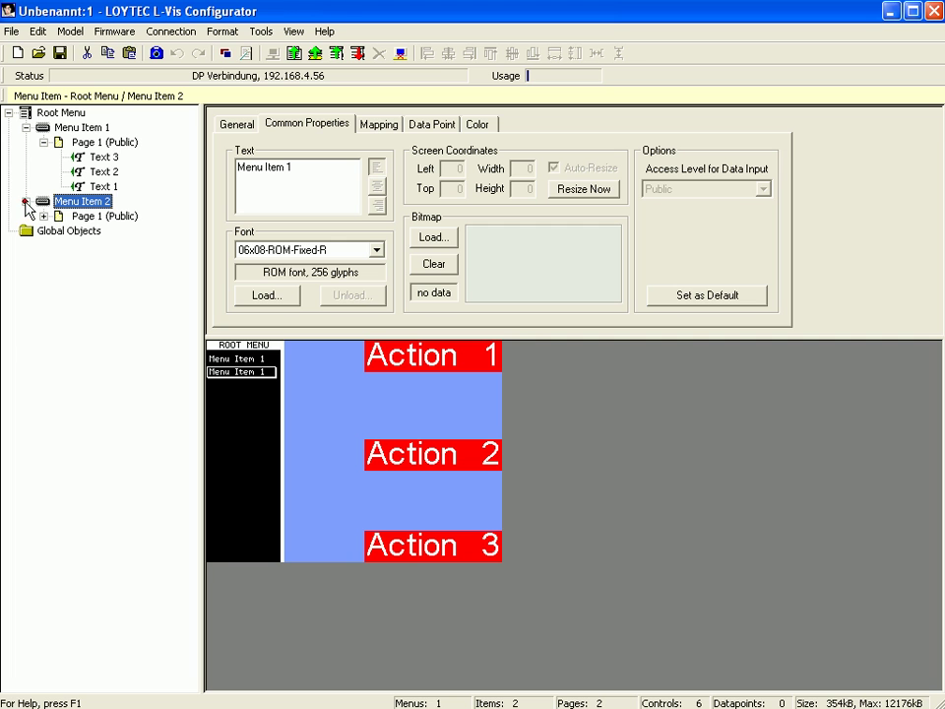
pyautogui.click(43, 216)
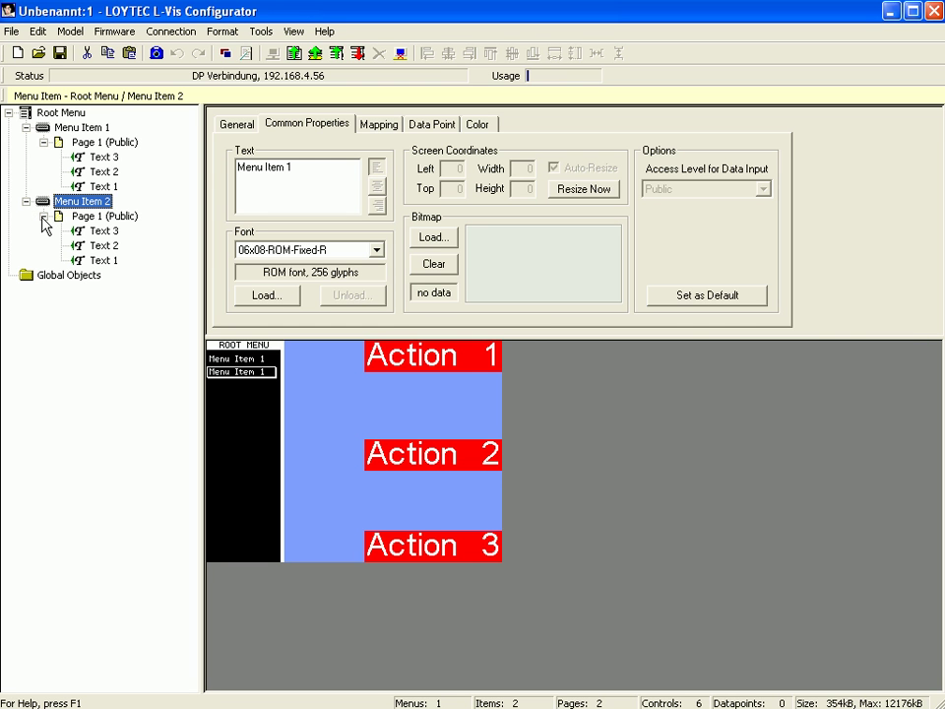
# Step: Change the new menu item's text to 'Menu Item 2'
pyautogui.click(294, 168)
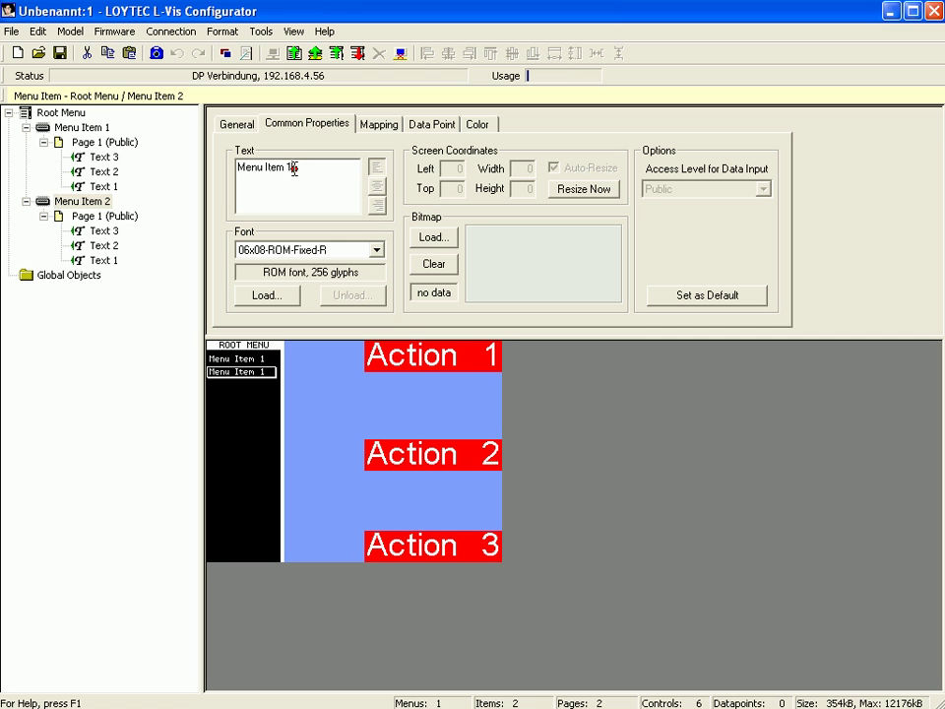
pyautogui.press('BackSpace')
pyautogui.write('2')
pyautogui.press('Return')
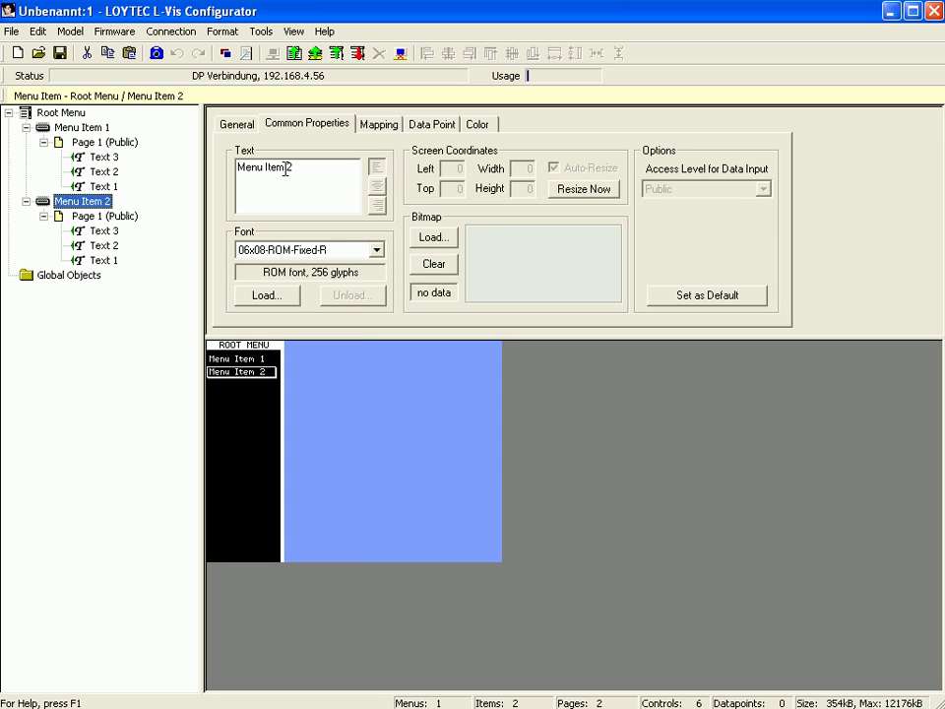
# Step: Delete Text 1 from Menu Item 2's page
pyautogui.click(103, 261)
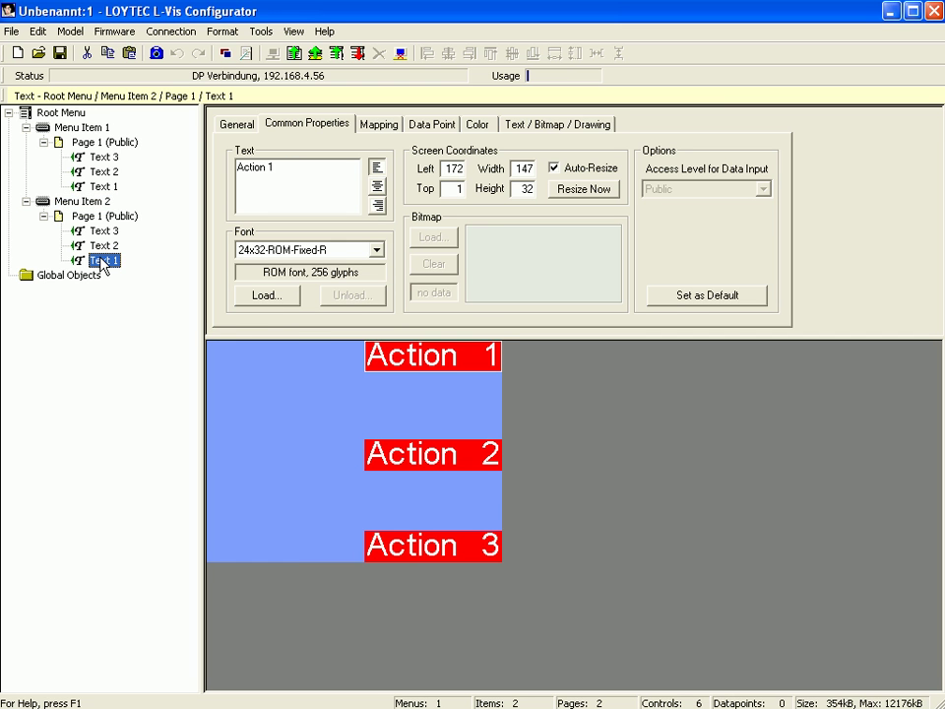
pyautogui.rightClick(103, 262)
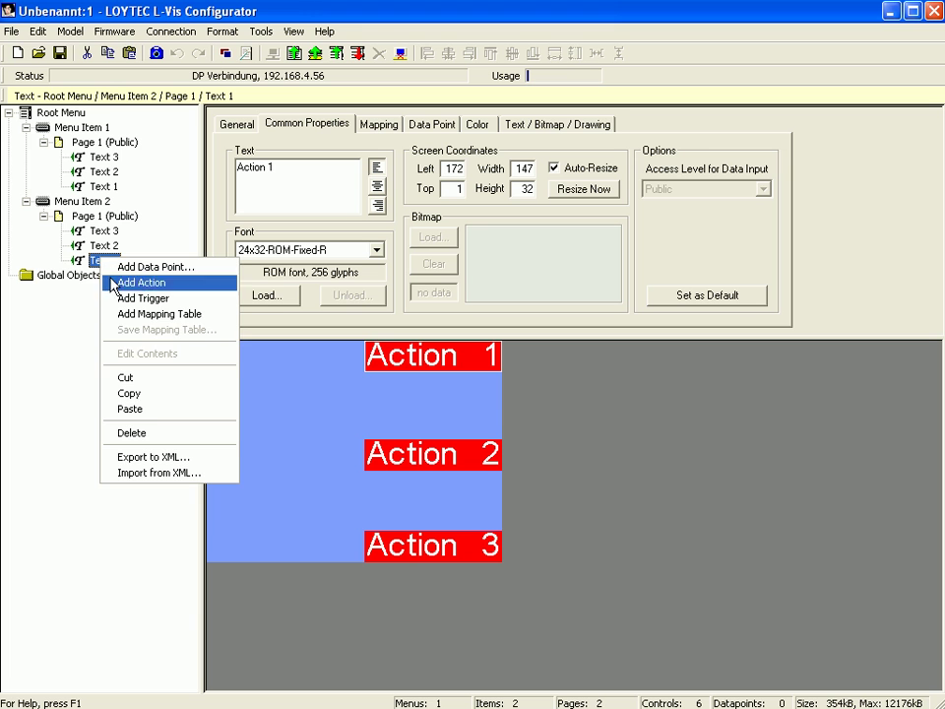
pyautogui.click(155, 435)
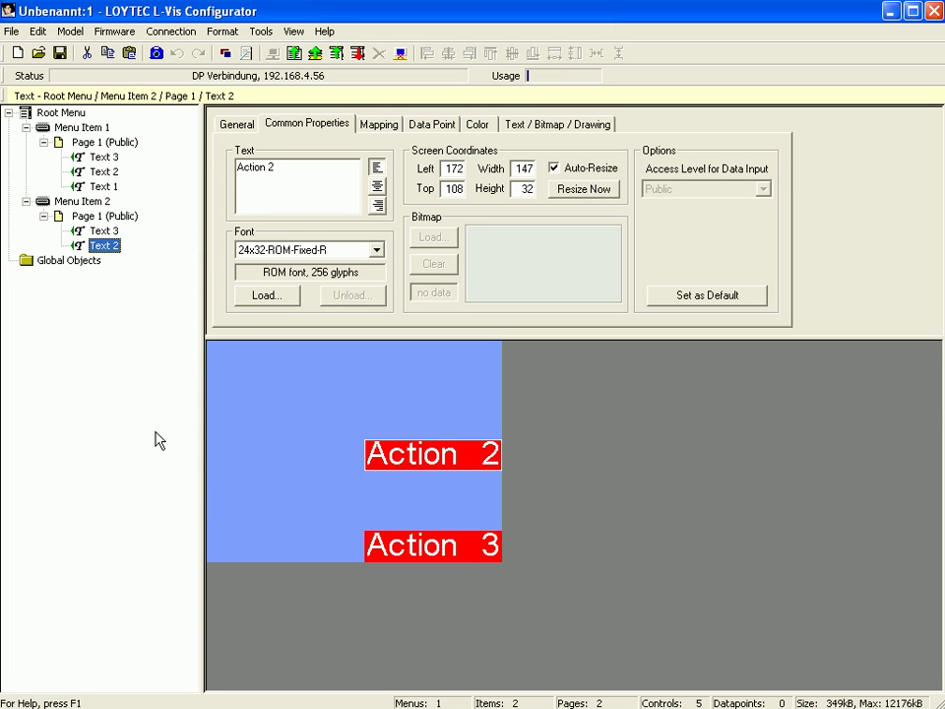
# Step: Change the remaining labels' text to 'Action 4' and 'Action 5'
pyautogui.doubleClick(269, 170)
pyautogui.write('4')
pyautogui.click(103, 231)
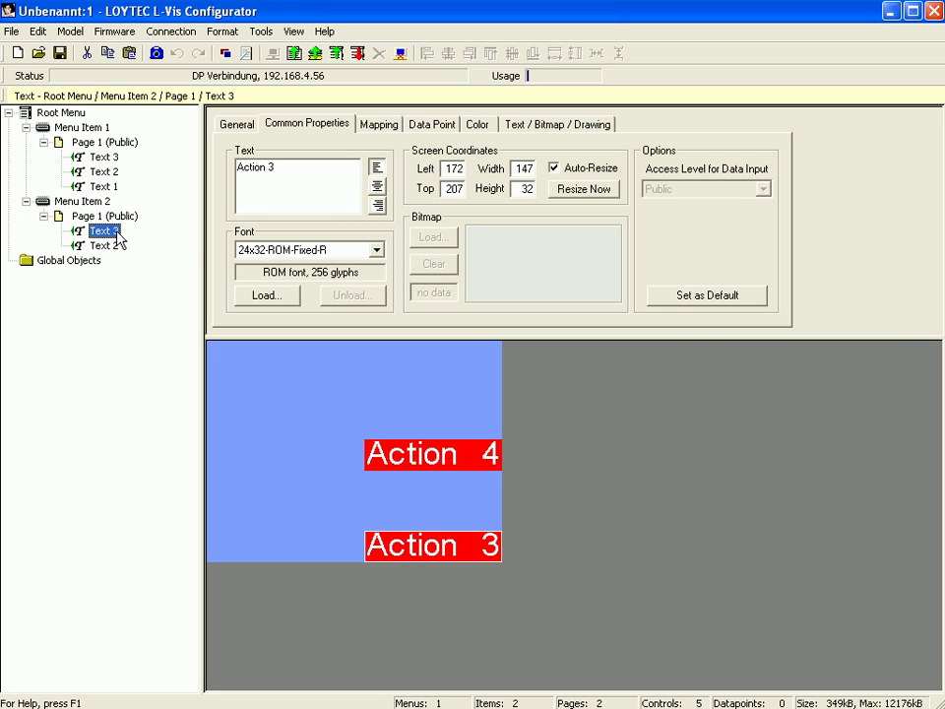
pyautogui.click(270, 167)
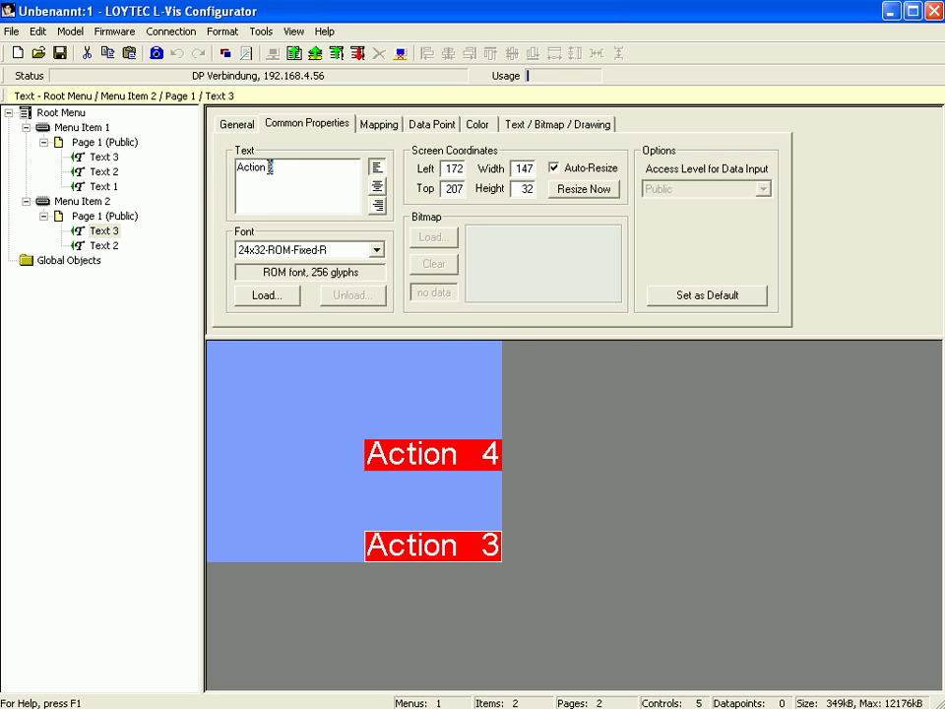
pyautogui.write('5')
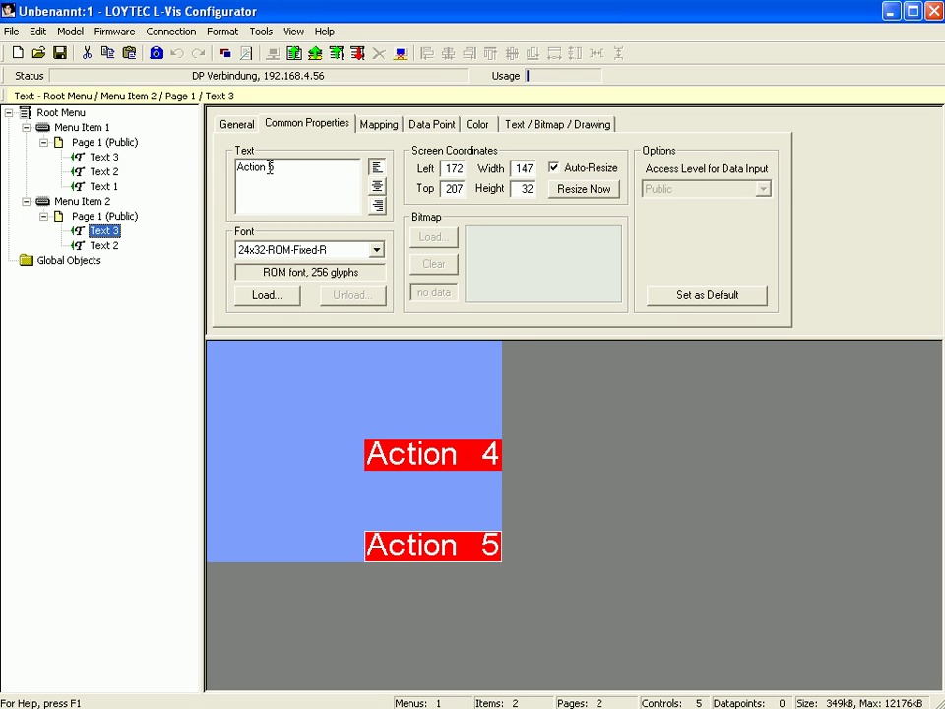
# Step: Rename the label objects to Text 5 and Text 4
pyautogui.click(235, 125)
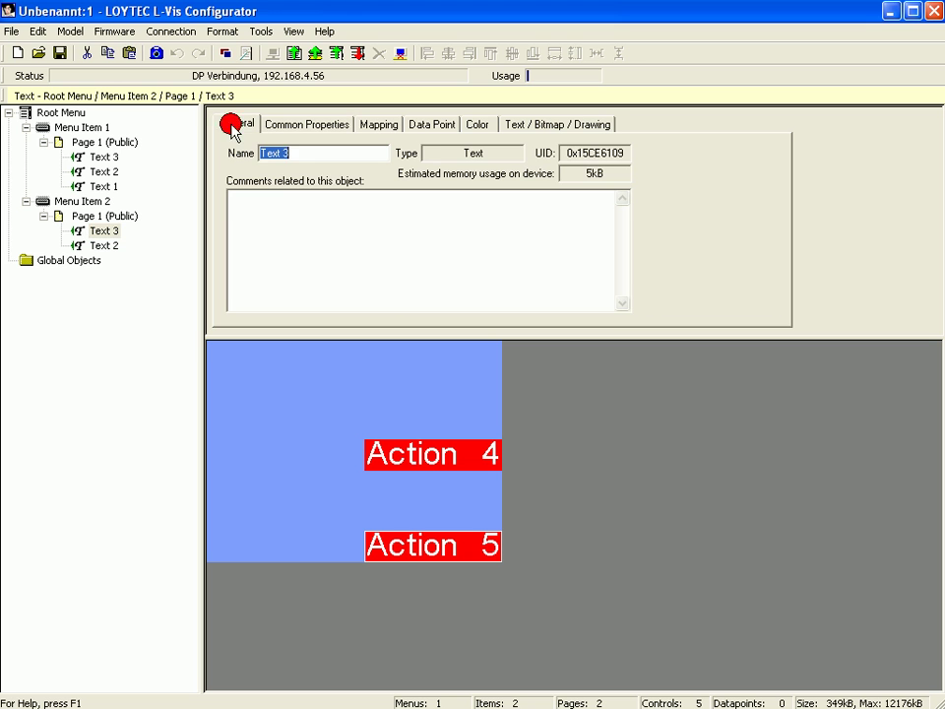
pyautogui.click(290, 154)
pyautogui.press('BackSpace')
pyautogui.write('5')
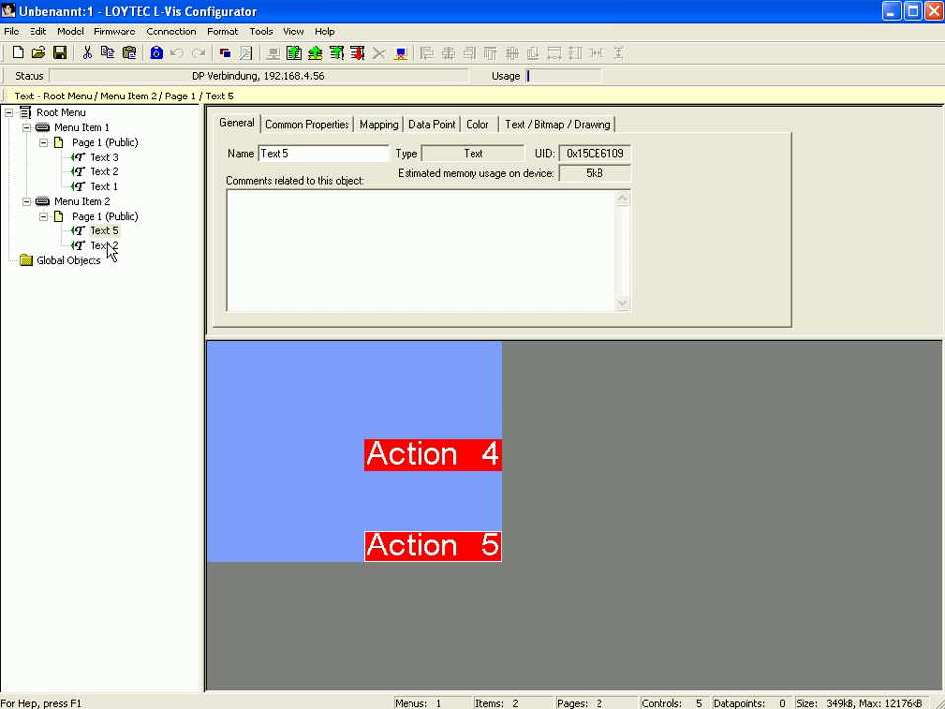
pyautogui.click(110, 246)
pyautogui.doubleClick(284, 154)
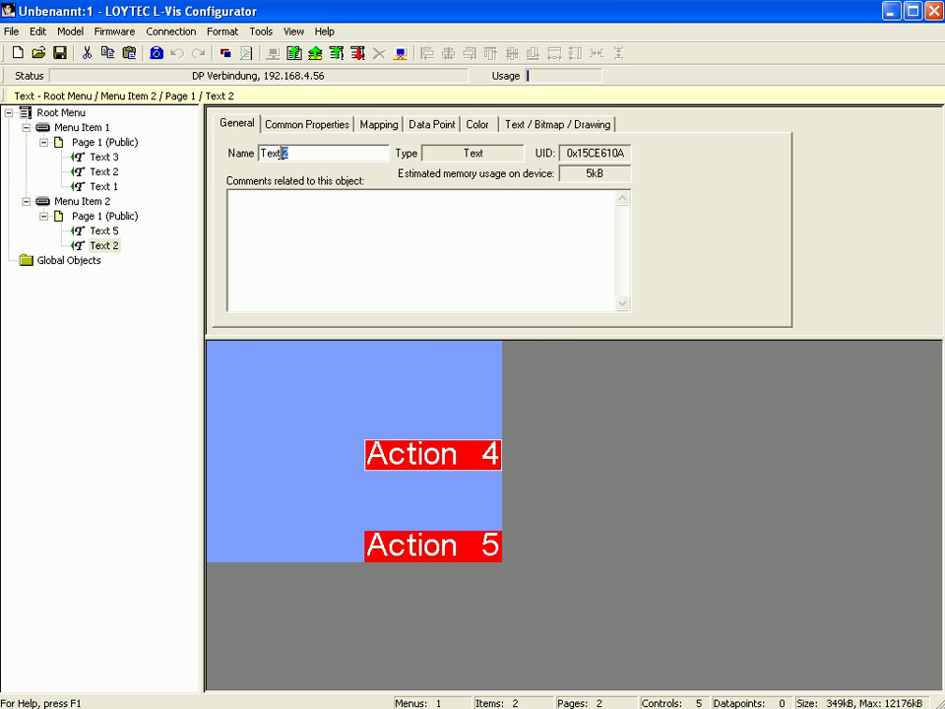
pyautogui.write('4')
pyautogui.press('Return')
pyautogui.click(82, 127)
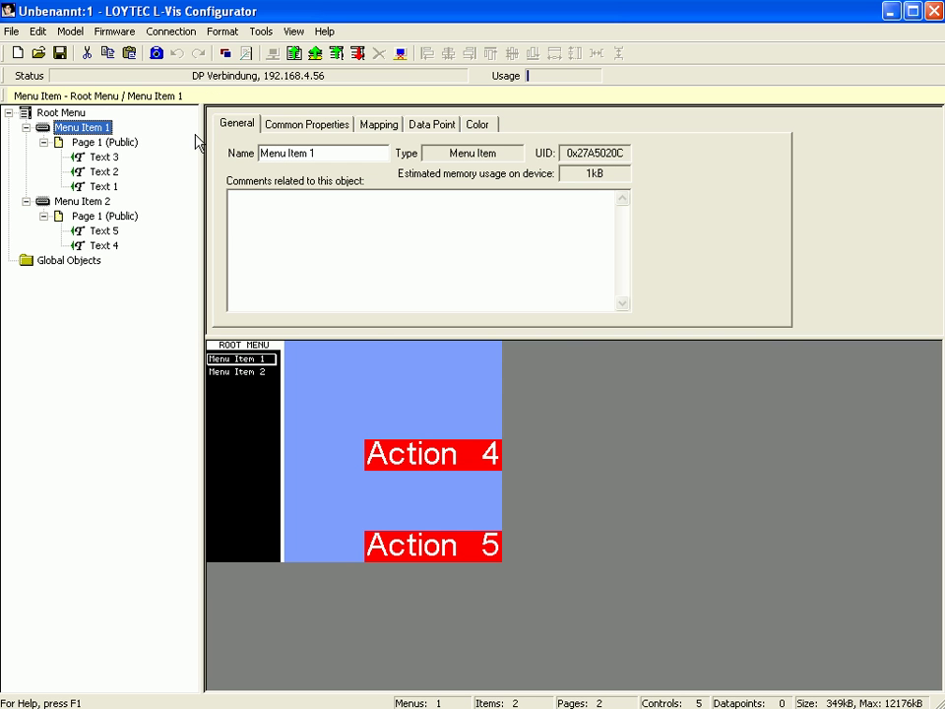
# Step: Set Menu Item 1's Page 1 as the default page
pyautogui.click(104, 145)
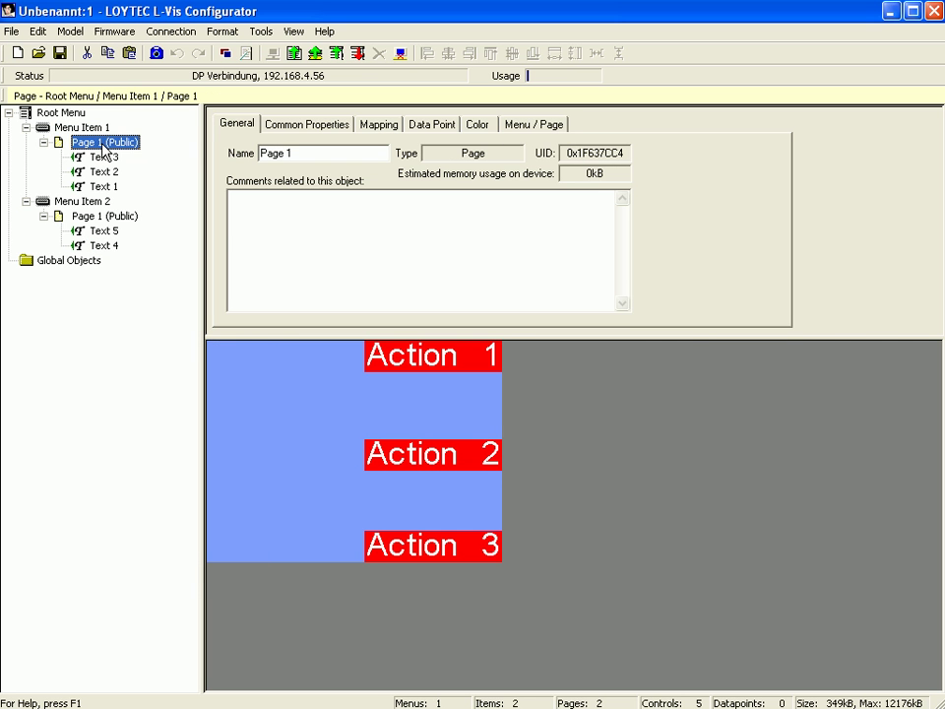
pyautogui.rightClick(105, 148)
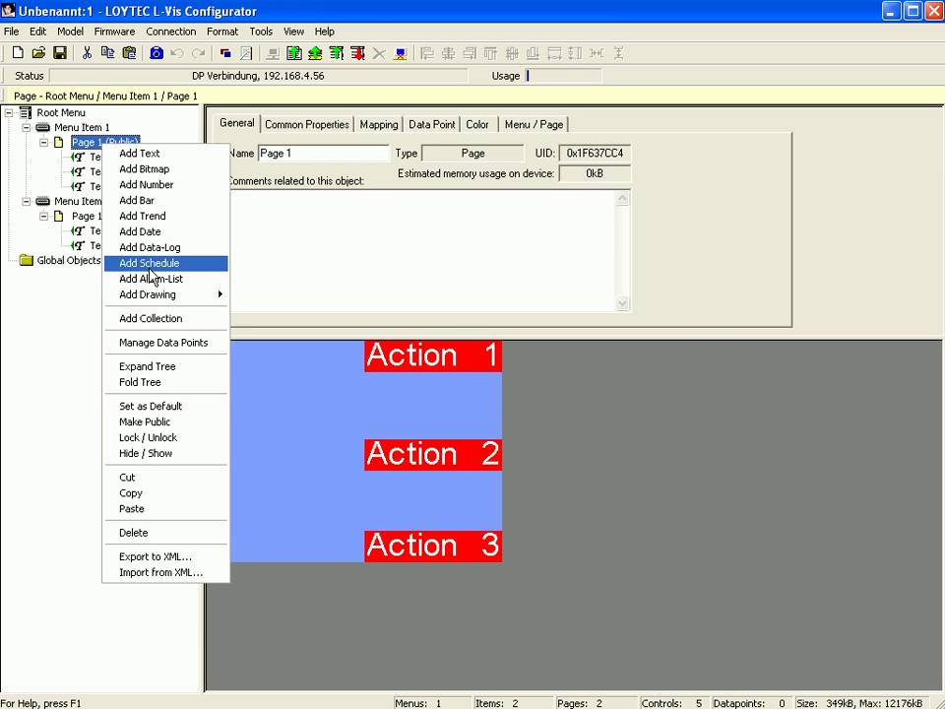
pyautogui.click(158, 407)
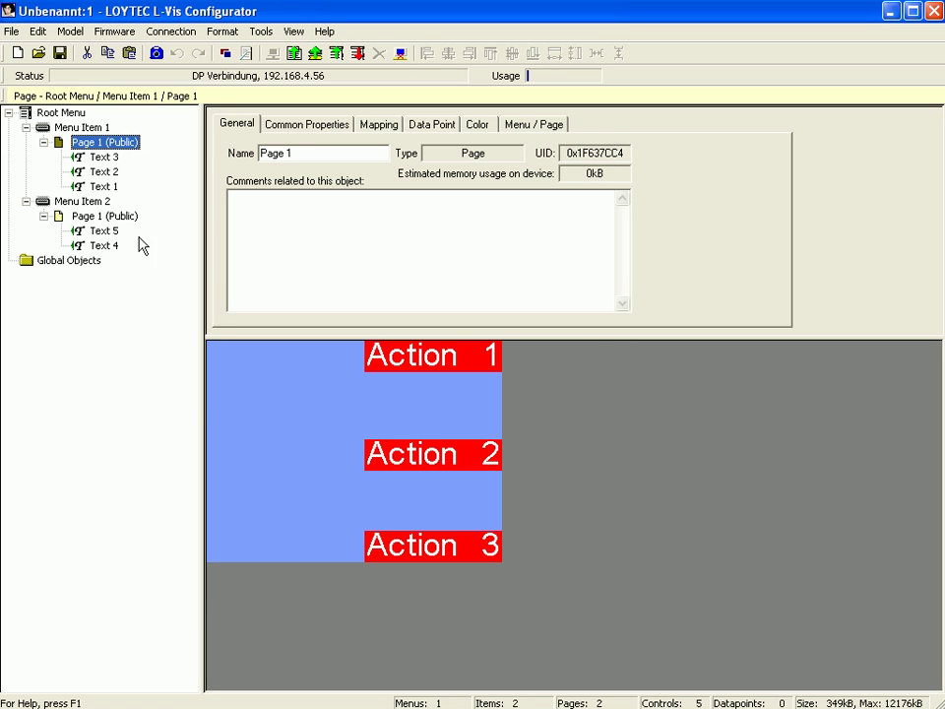
pyautogui.click(106, 188)
# Step: Attach a Show menu action to Text 1
pyautogui.rightClick(106, 190)
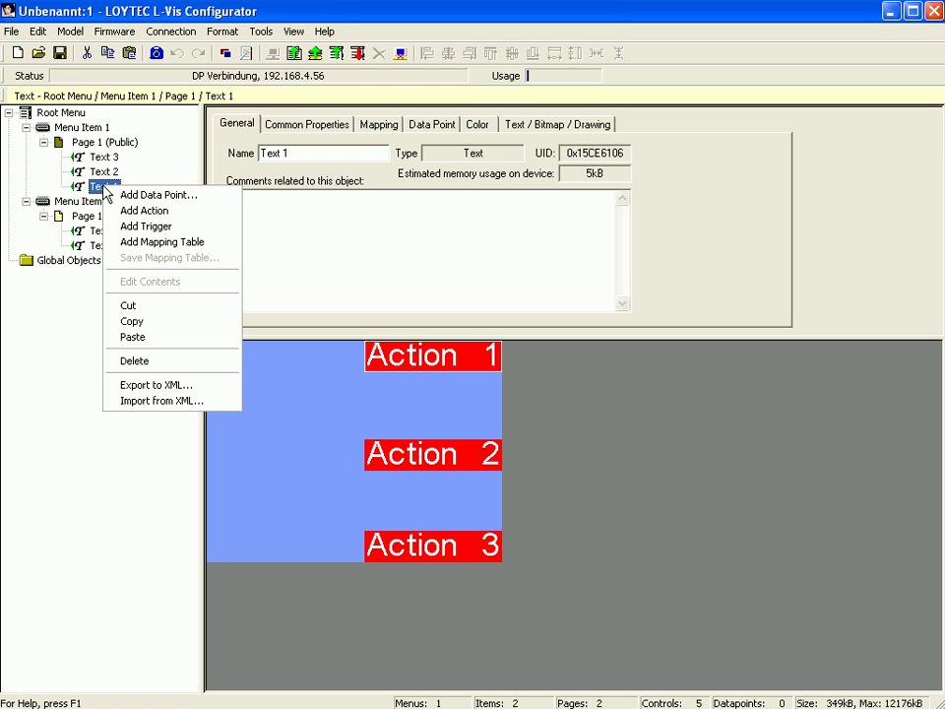
pyautogui.click(149, 211)
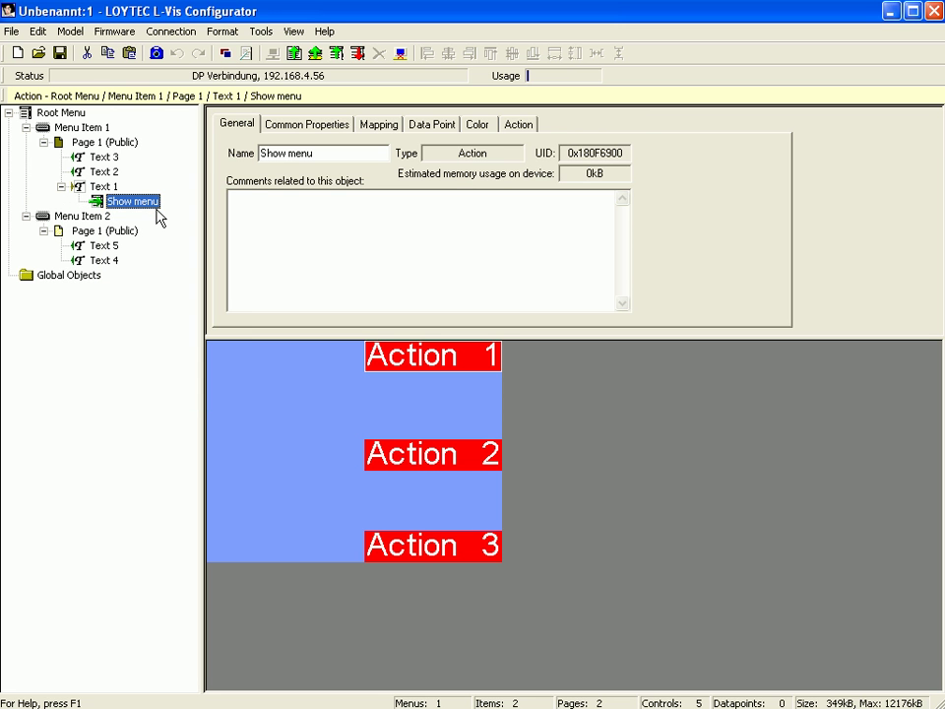
pyautogui.click(515, 128)
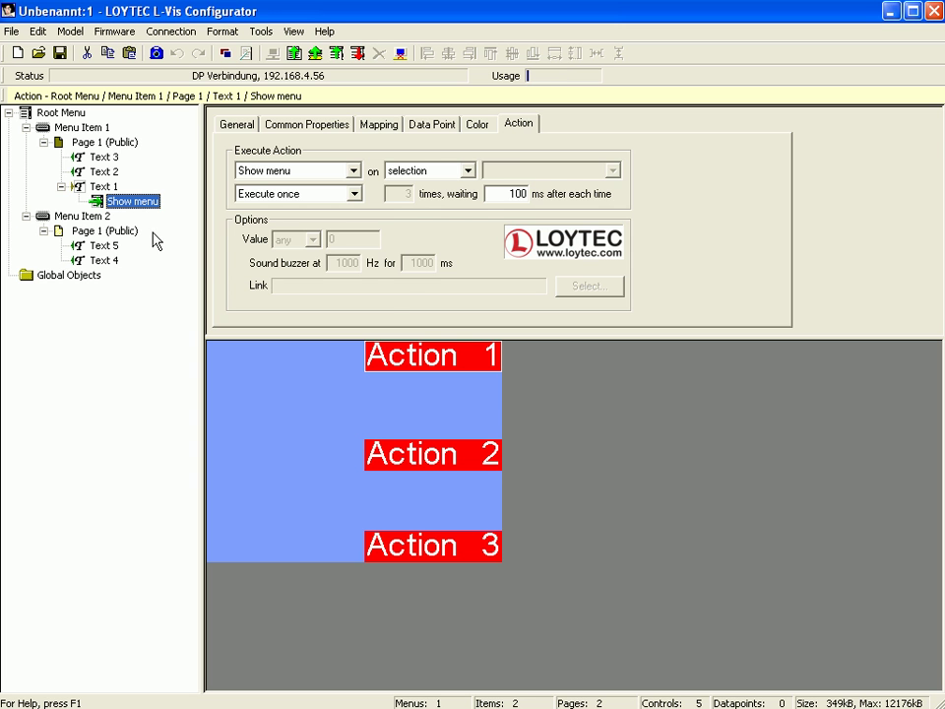
# Step: Give Text 2 a Sound buzzer action at 1000 Hz for 1000 ms
pyautogui.click(104, 172)
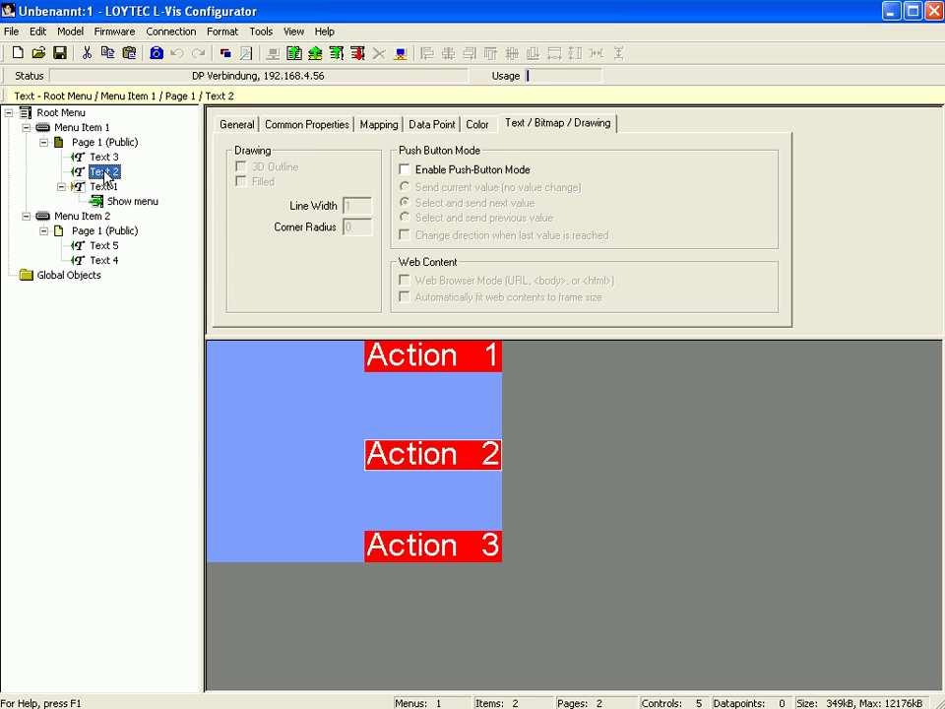
pyautogui.rightClick(105, 174)
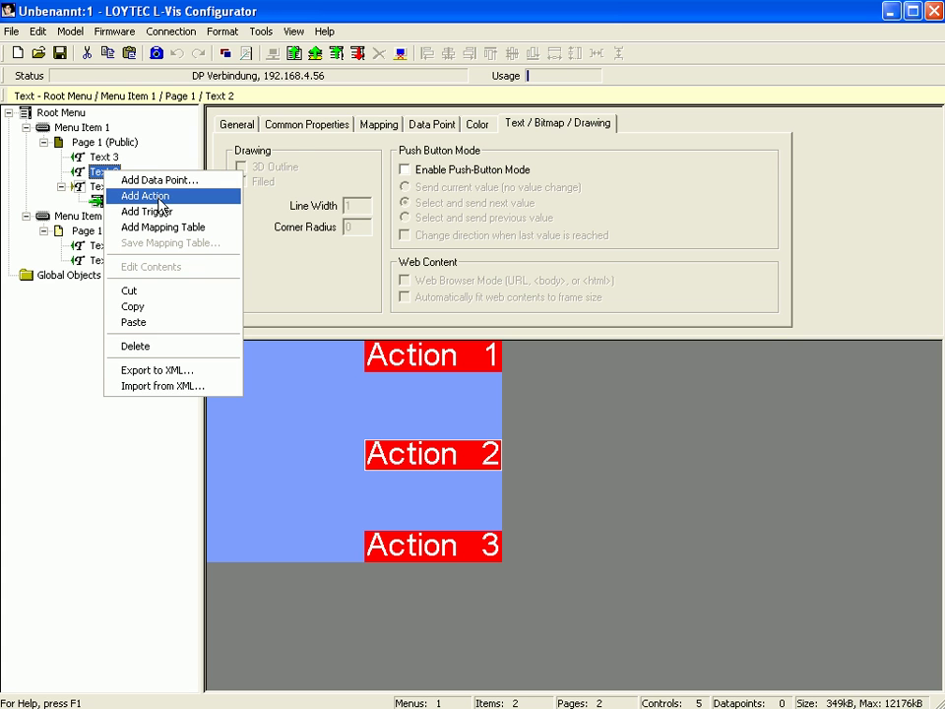
pyautogui.click(153, 196)
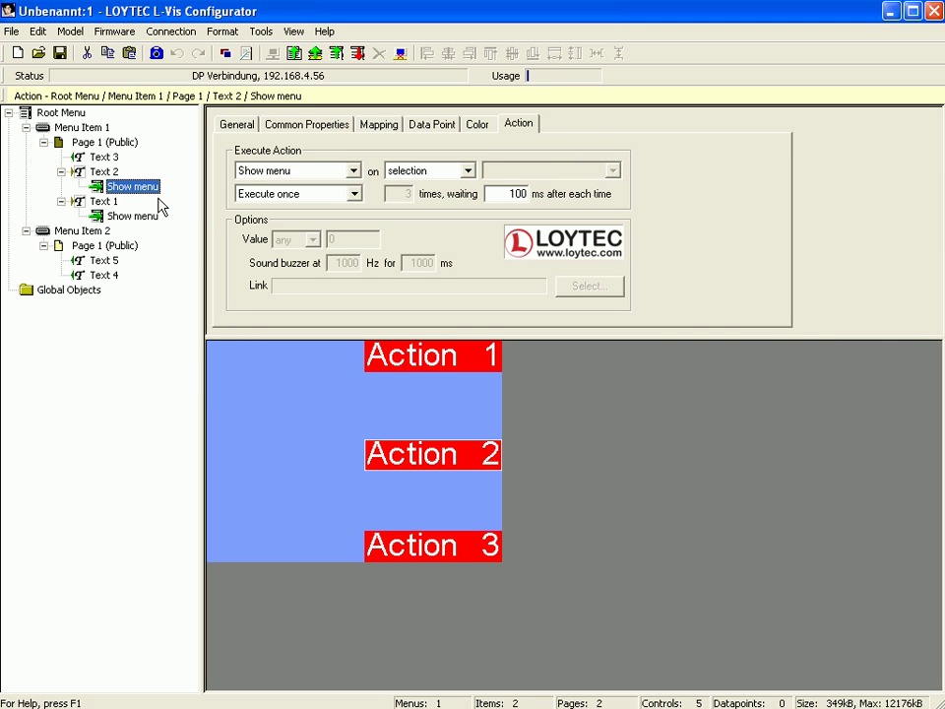
pyautogui.click(353, 171)
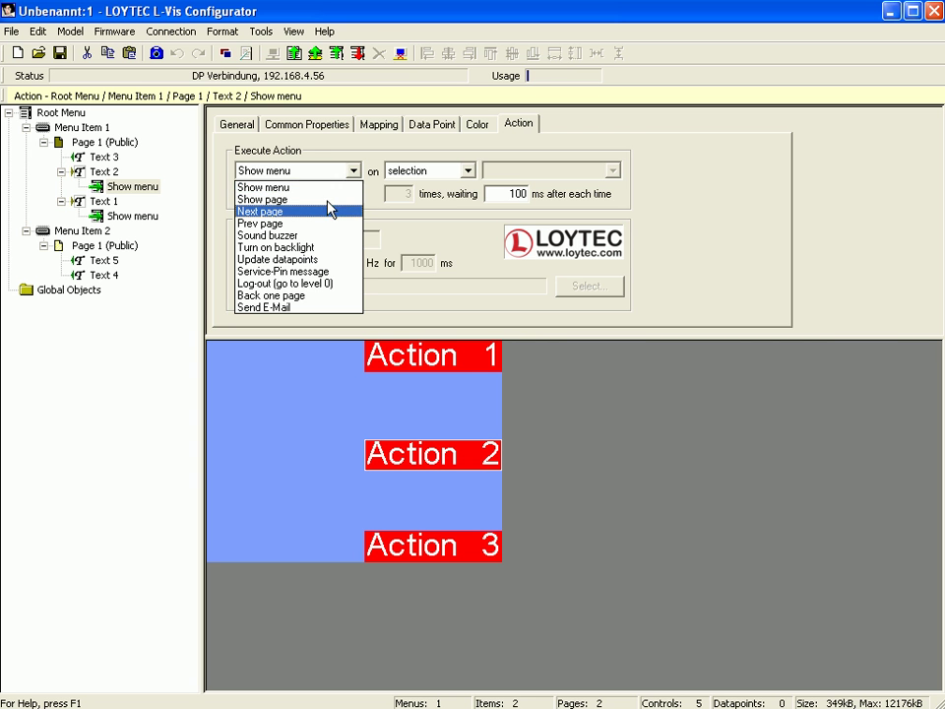
pyautogui.click(295, 236)
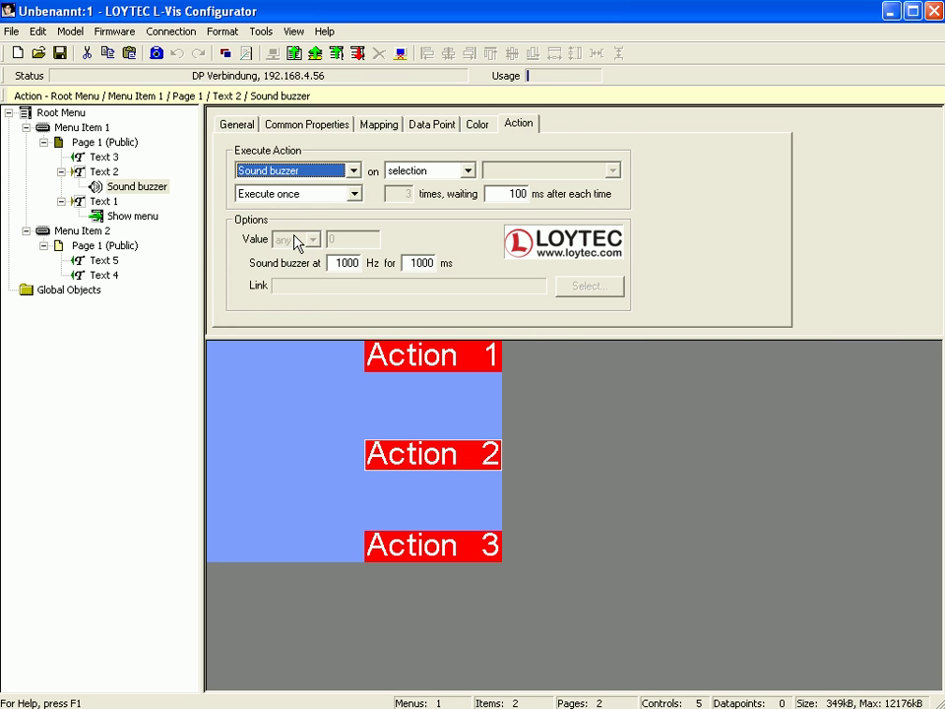
pyautogui.click(103, 157)
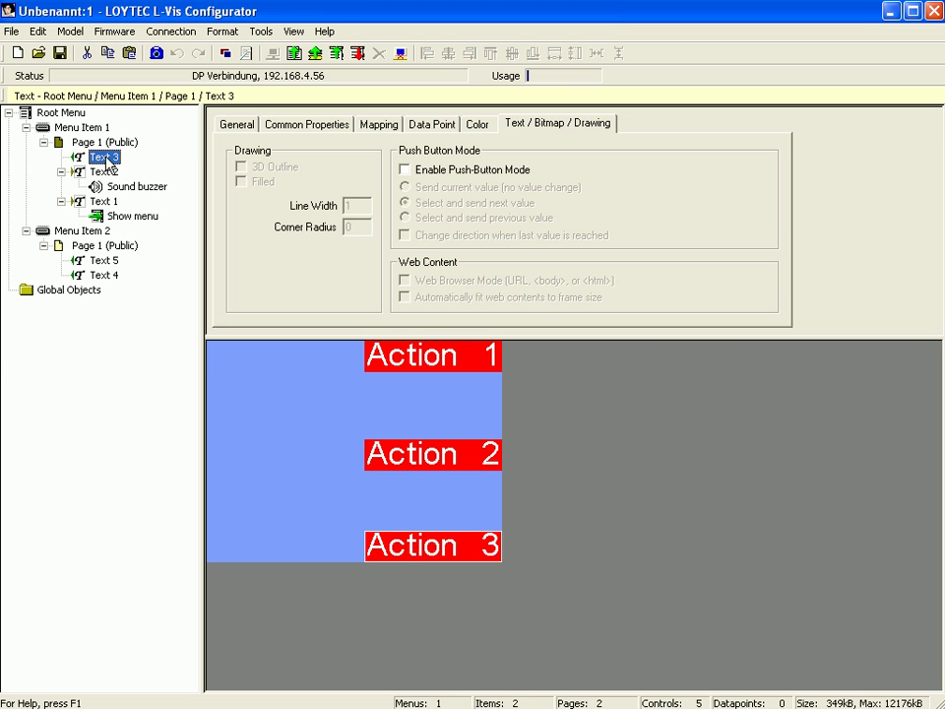
# Step: Give Text 3 a Show page action linked to Root Menu / Menu Item 2 / Page 1
pyautogui.rightClick(108, 162)
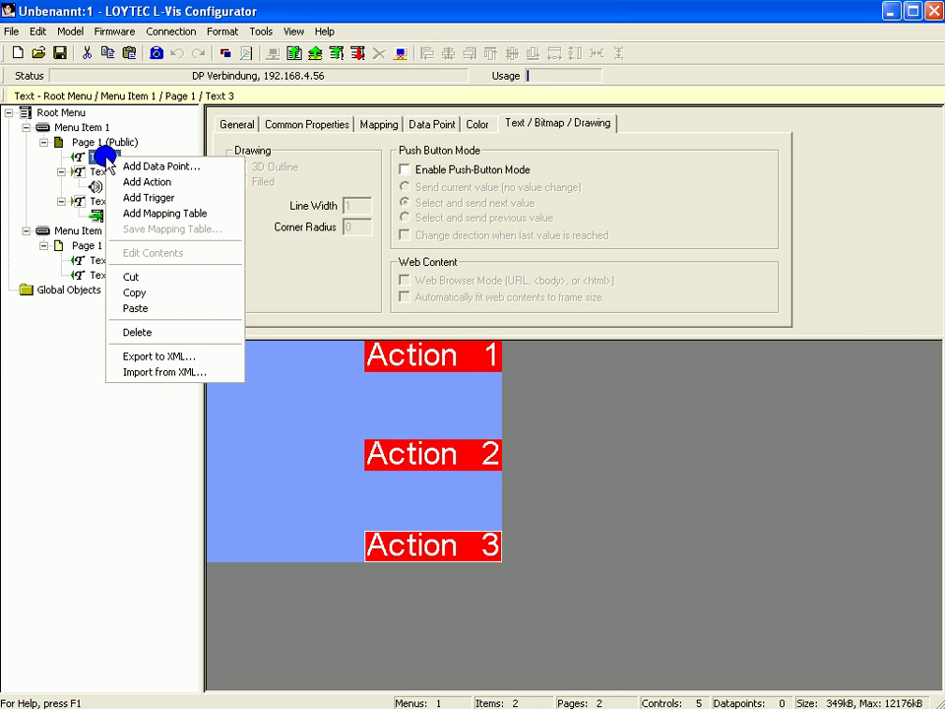
pyautogui.click(147, 183)
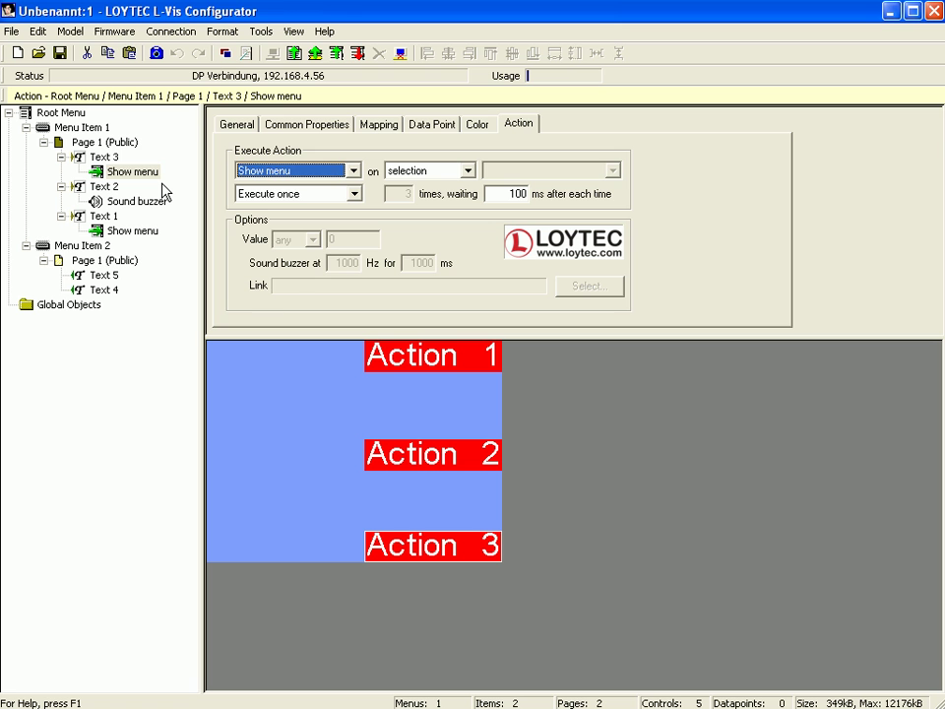
pyautogui.click(352, 171)
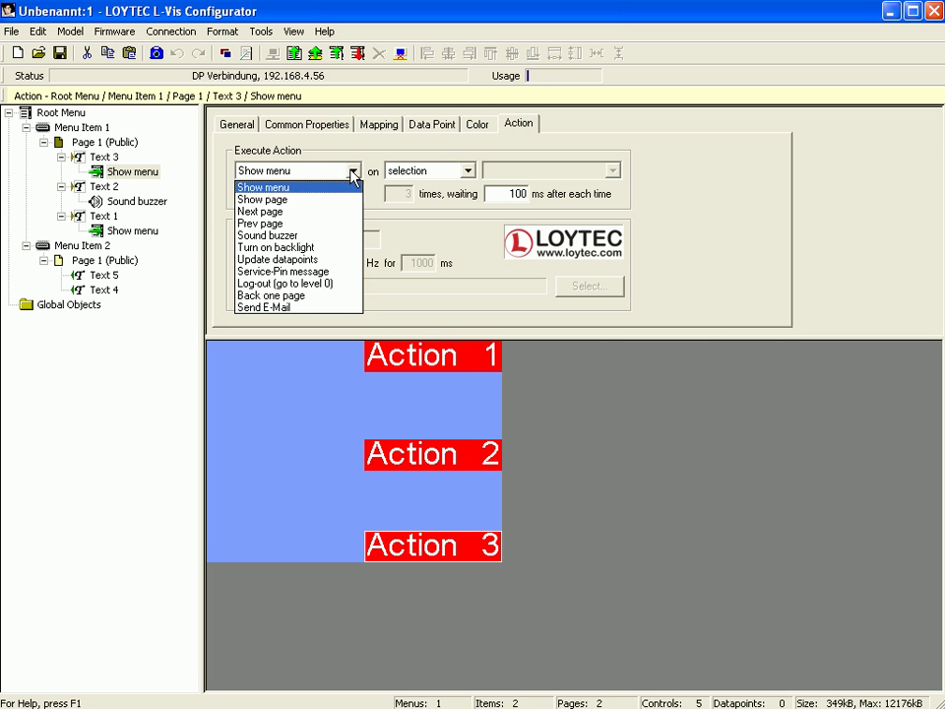
pyautogui.click(309, 199)
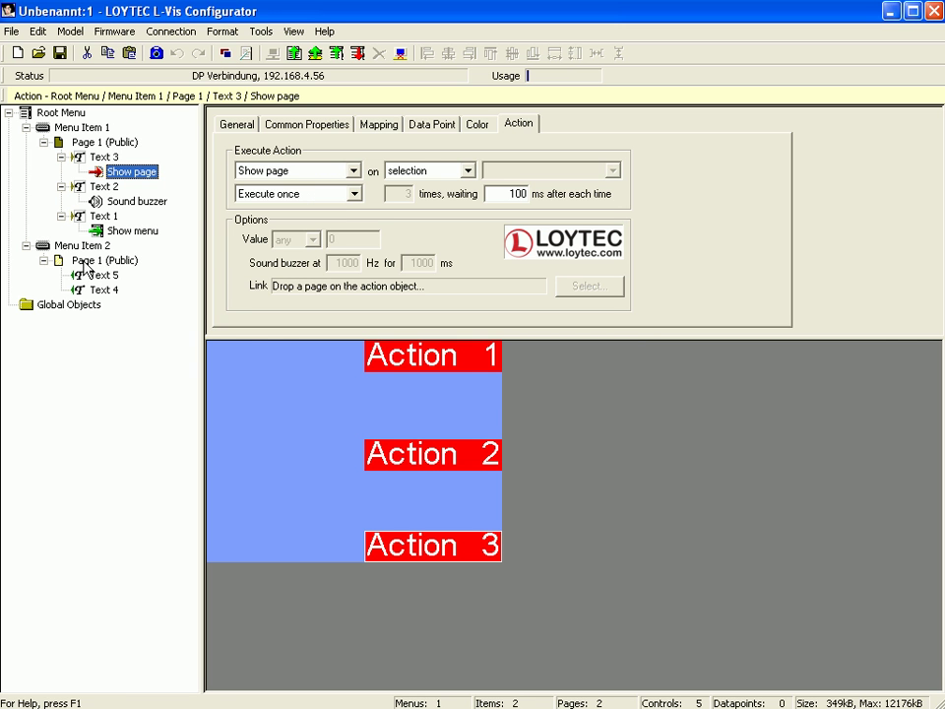
pyautogui.moveTo(83, 263); pyautogui.dragTo(109, 178)
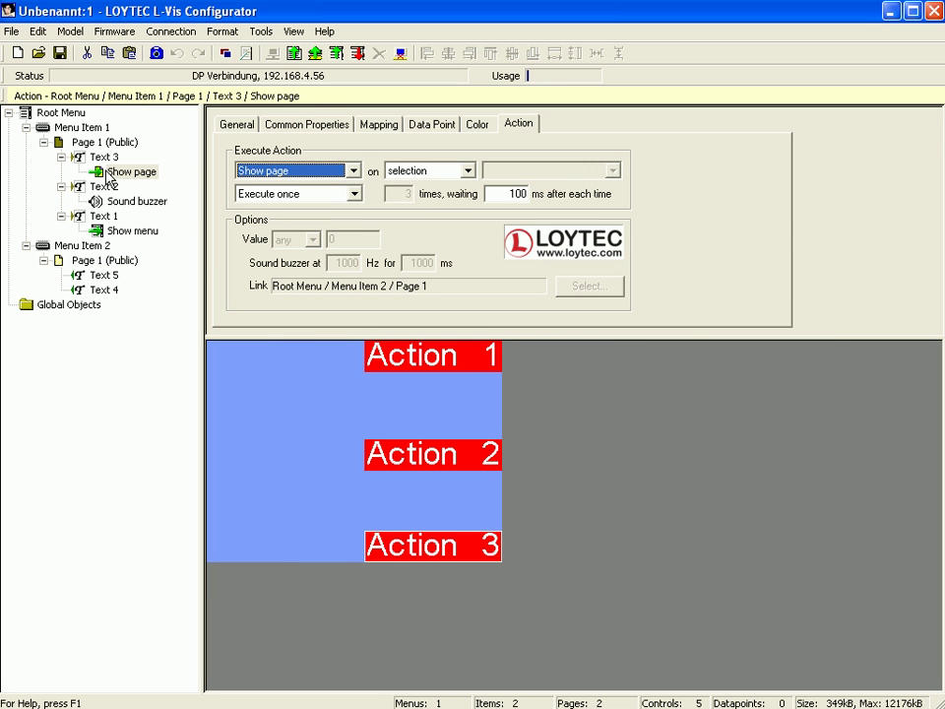
pyautogui.click(94, 247)
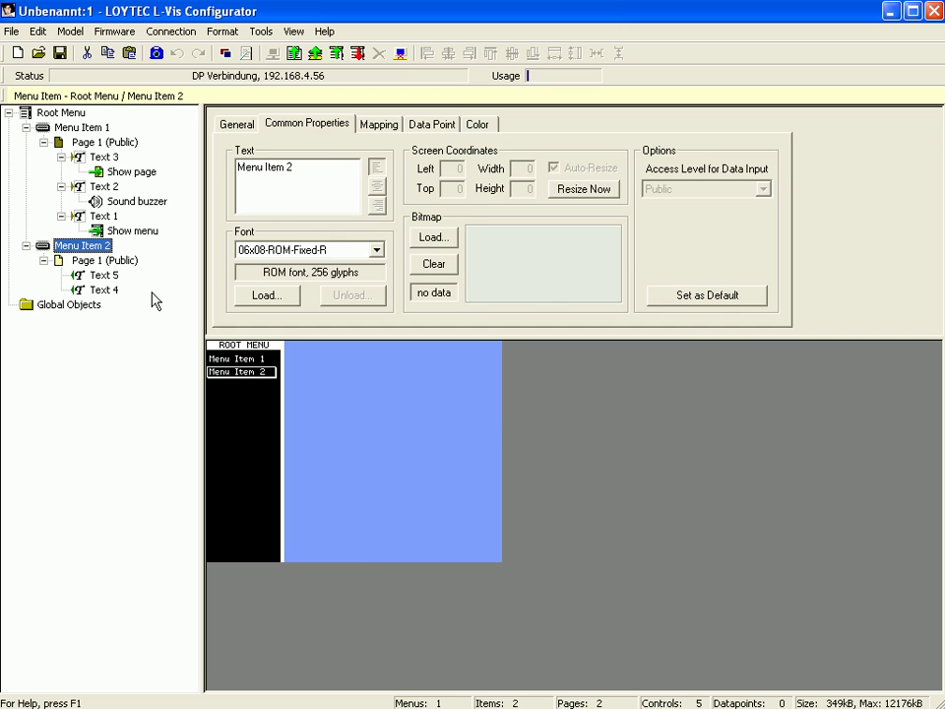
# Step: Add a Back one page action to the Text 4 element
pyautogui.click(105, 292)
pyautogui.rightClick(105, 293)
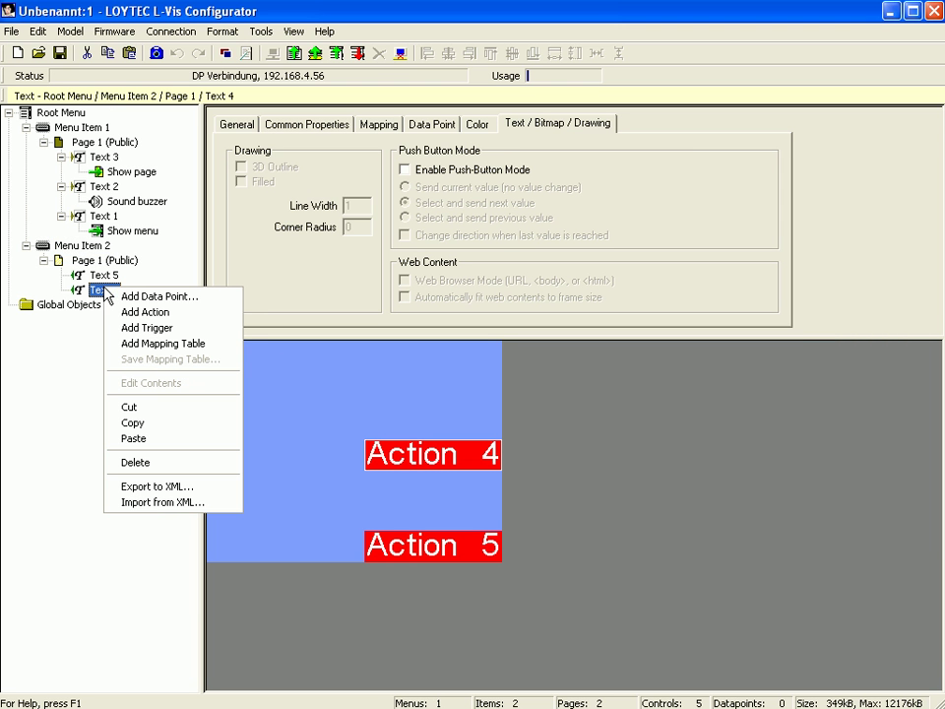
pyautogui.click(135, 312)
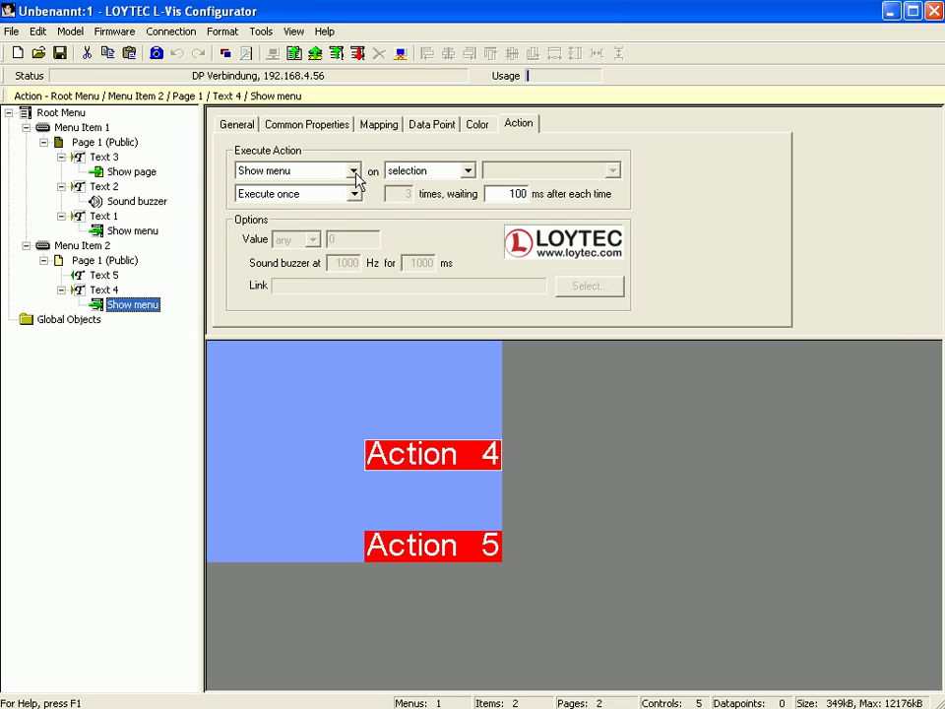
pyautogui.click(353, 171)
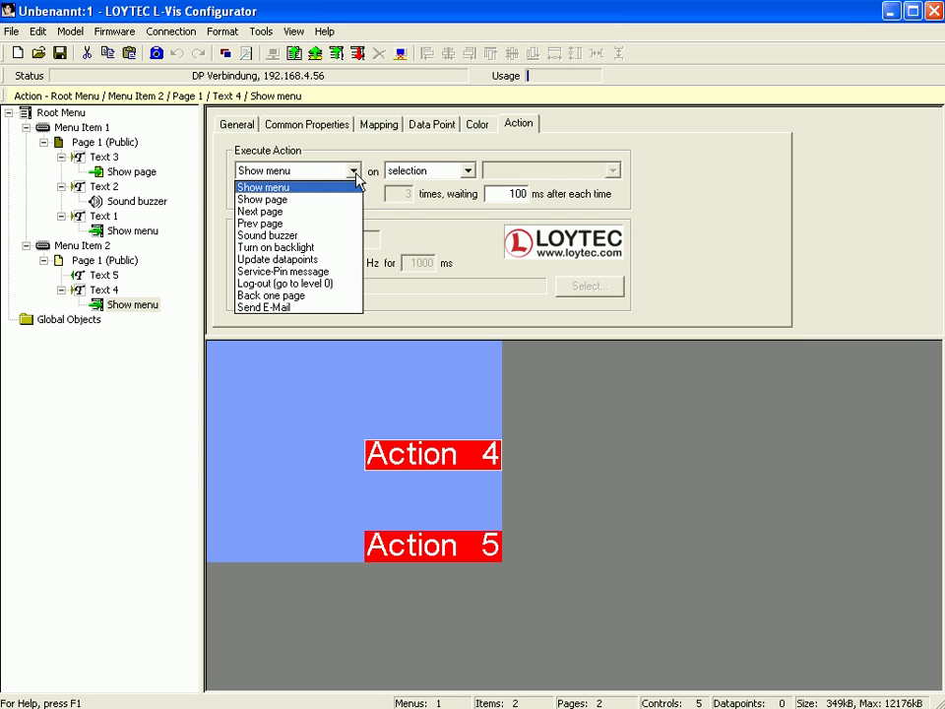
pyautogui.click(328, 295)
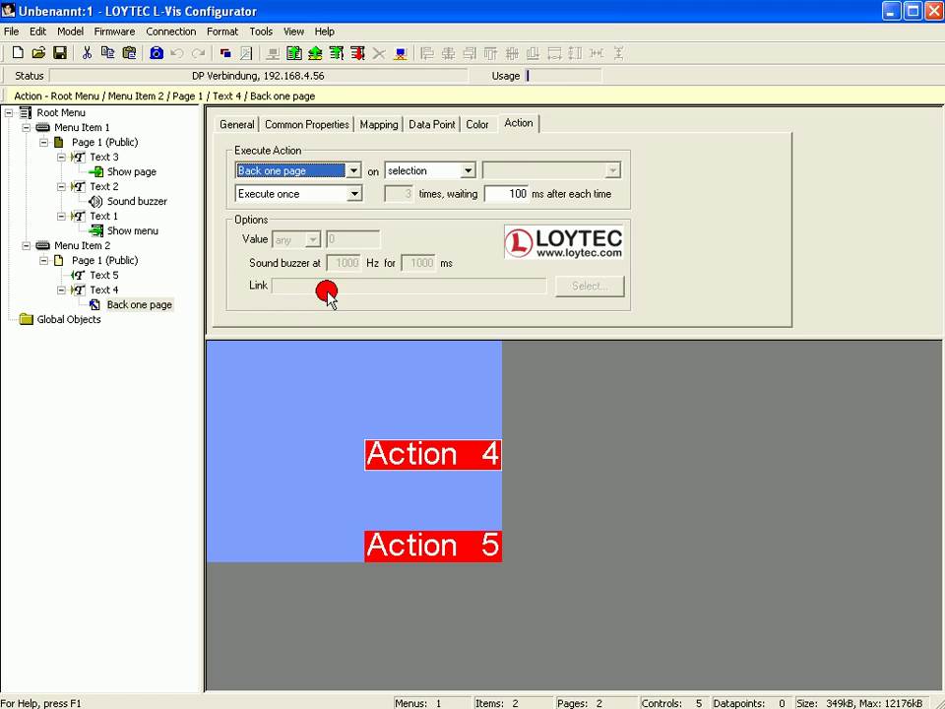
# Step: Add a new action to the Text 5 element
pyautogui.click(110, 277)
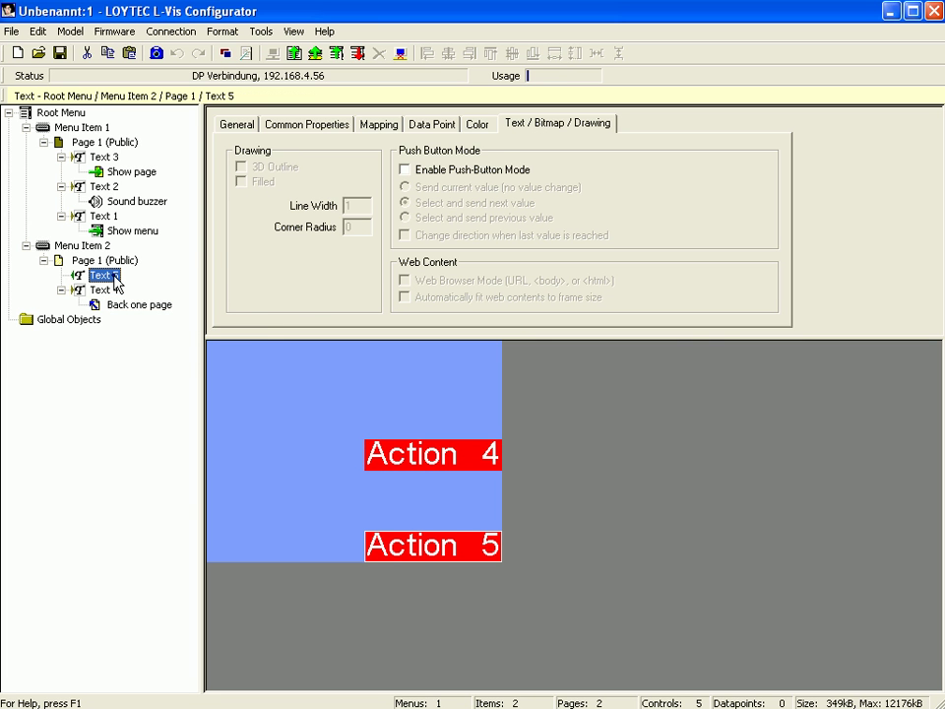
pyautogui.rightClick(116, 283)
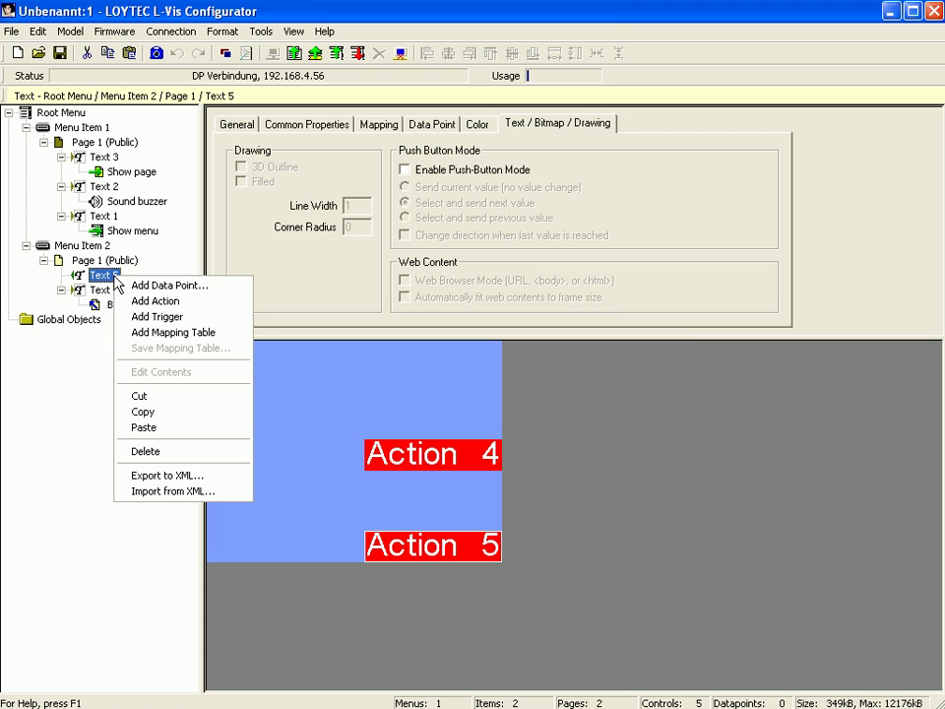
pyautogui.click(193, 300)
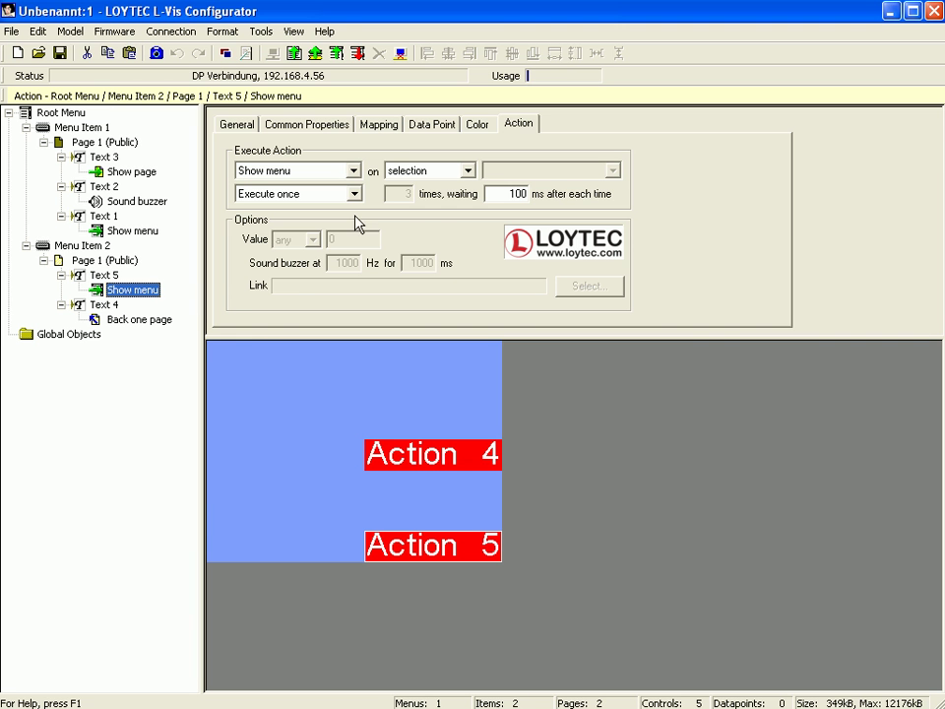
# Step: Change Text 5's action type from Show menu to Update datapoints
pyautogui.click(356, 172)
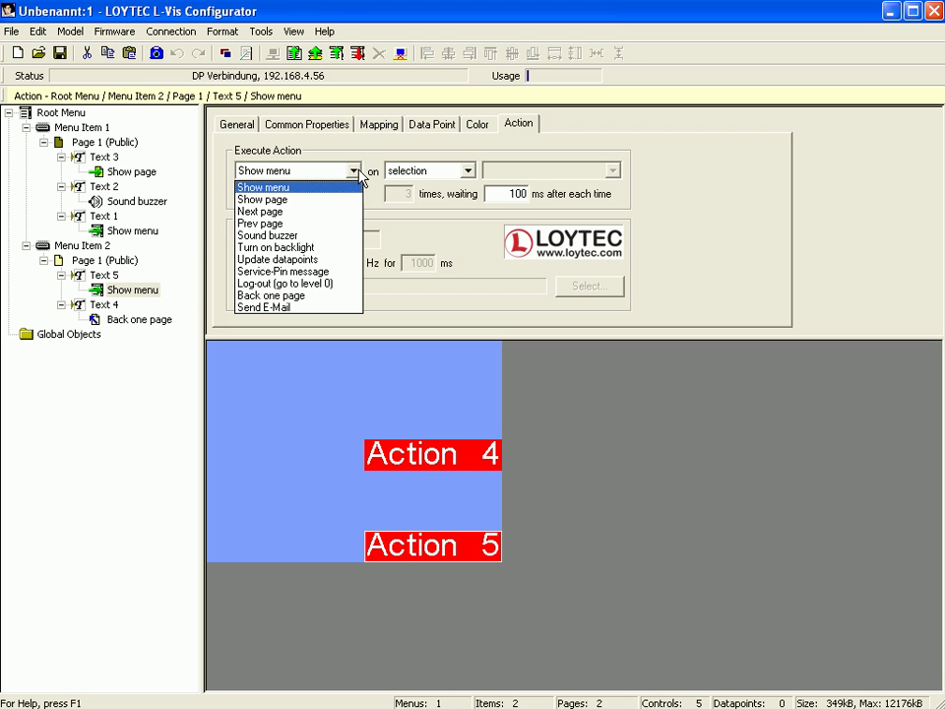
pyautogui.click(331, 261)
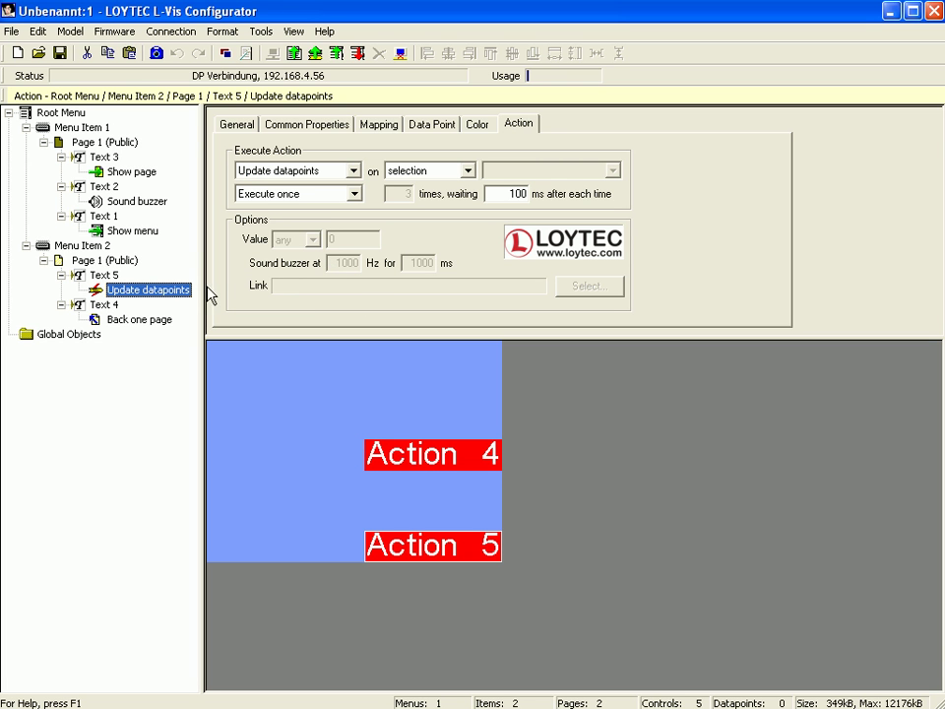
# Step: From the Update datapoints action, create a new register named 'Value' with read and write datapoints
pyautogui.rightClick(145, 293)
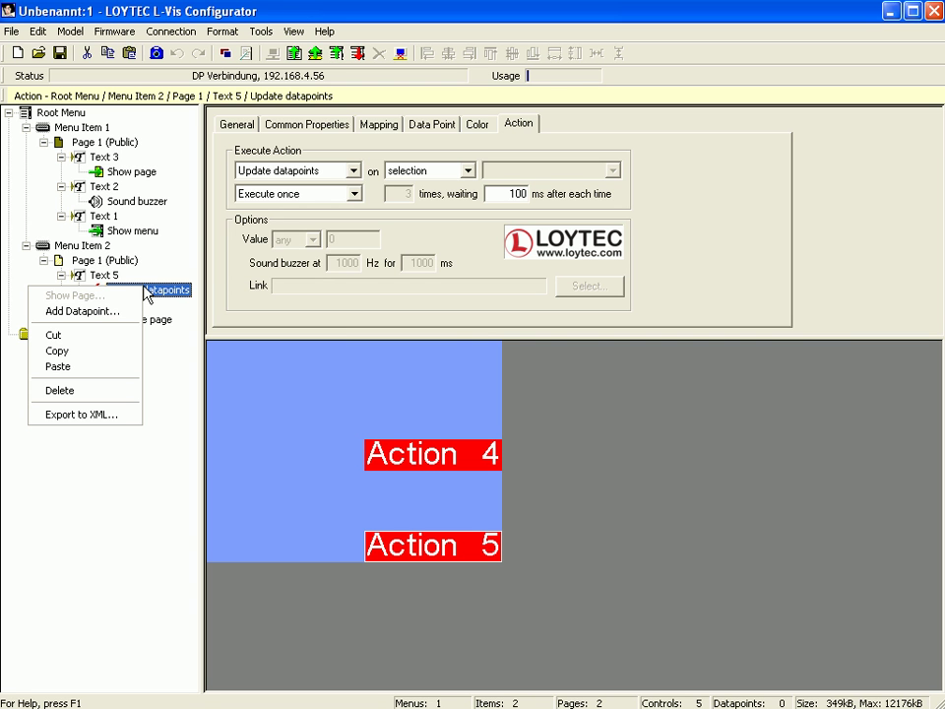
pyautogui.click(98, 311)
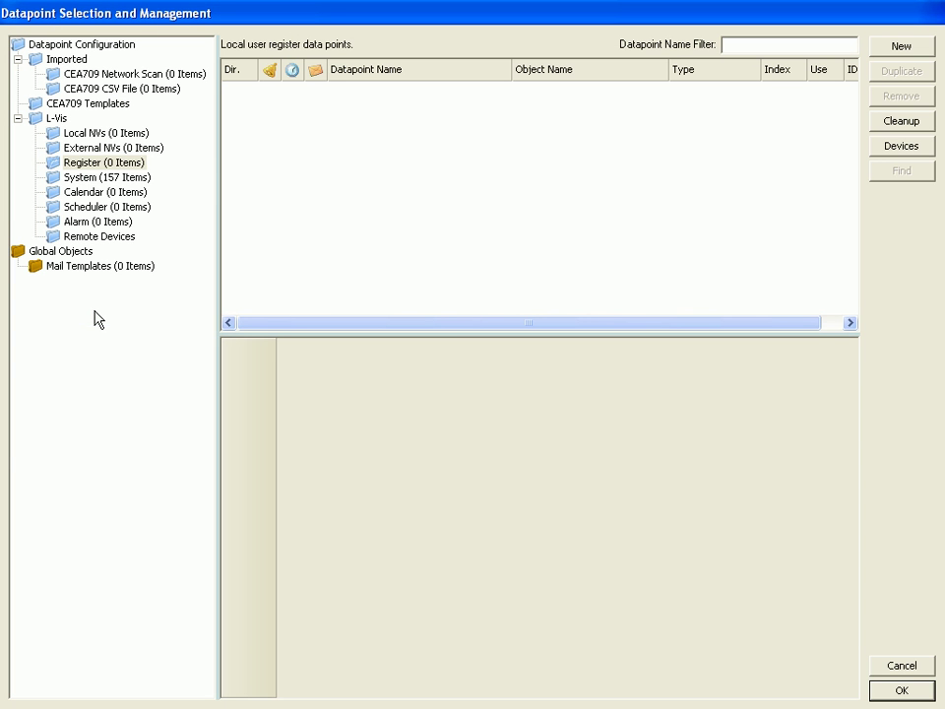
pyautogui.click(96, 166)
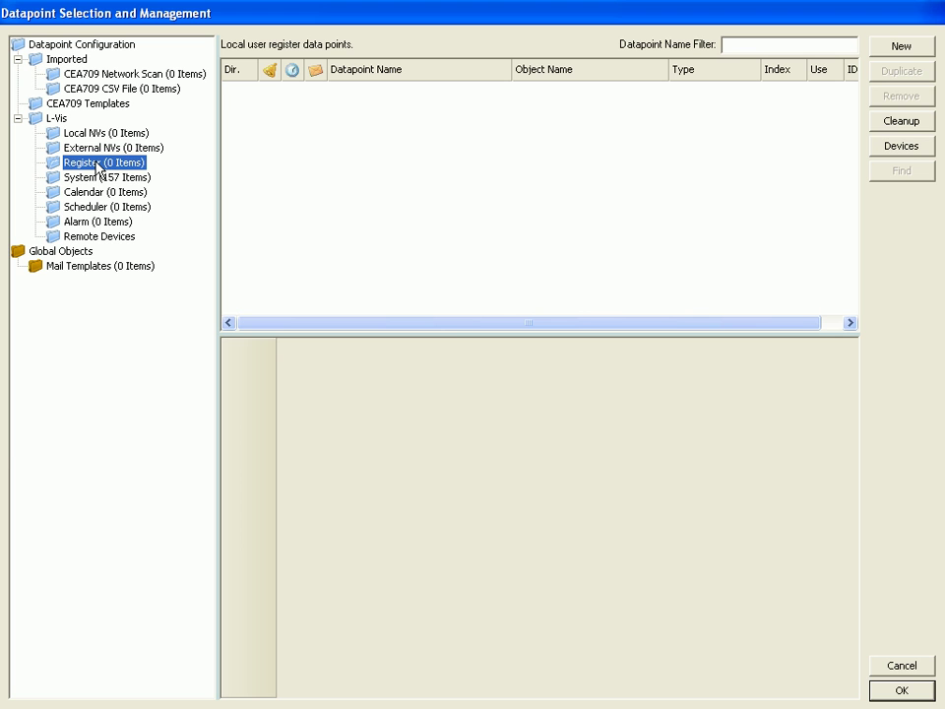
pyautogui.click(348, 203)
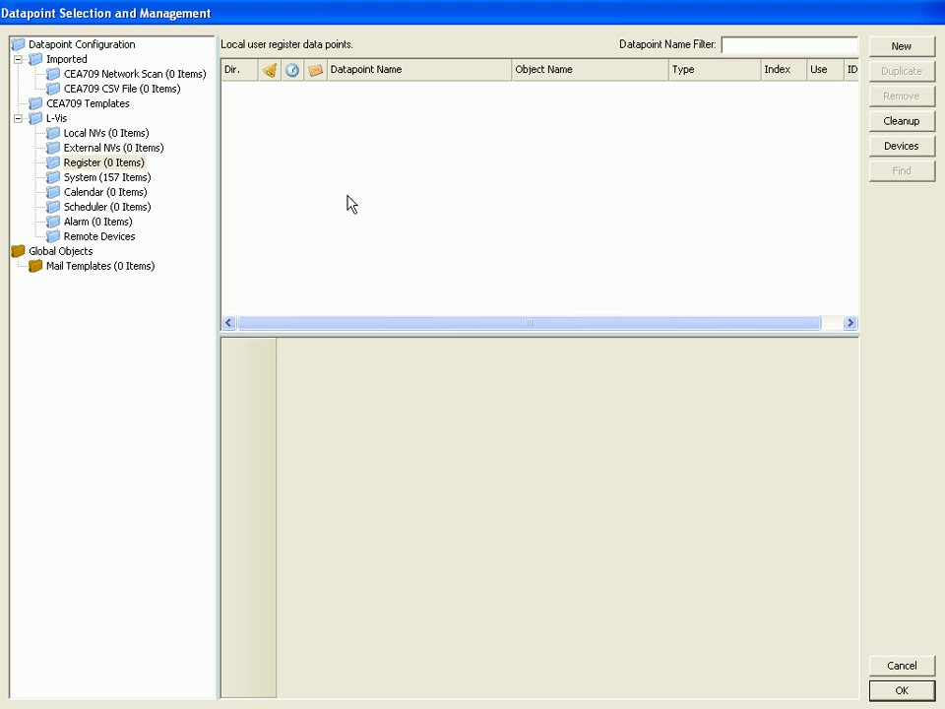
pyautogui.click(901, 50)
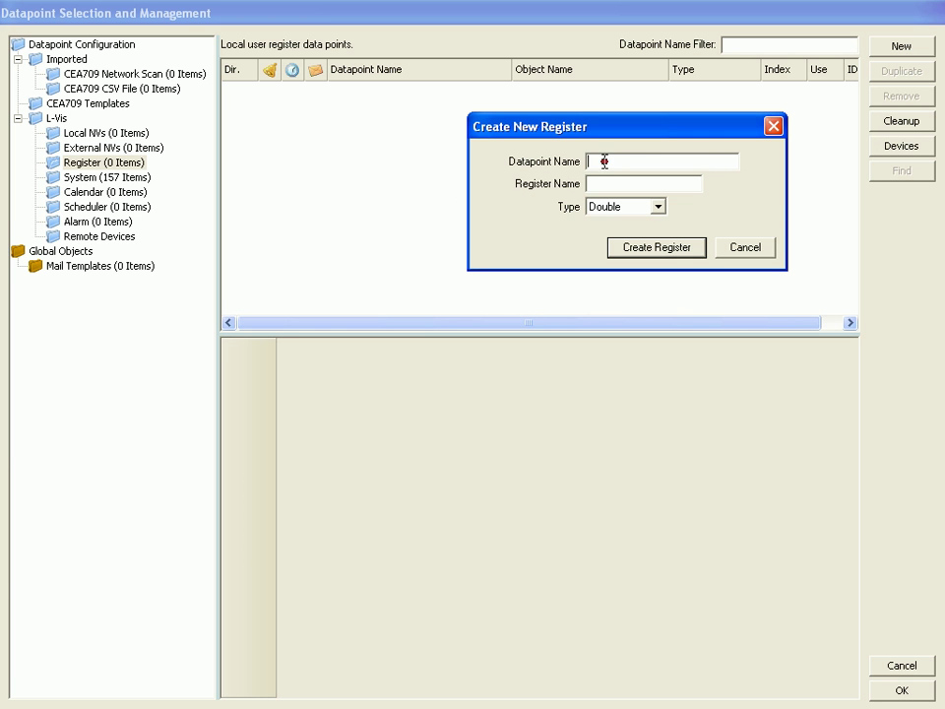
pyautogui.write('Value')
pyautogui.click(658, 252)
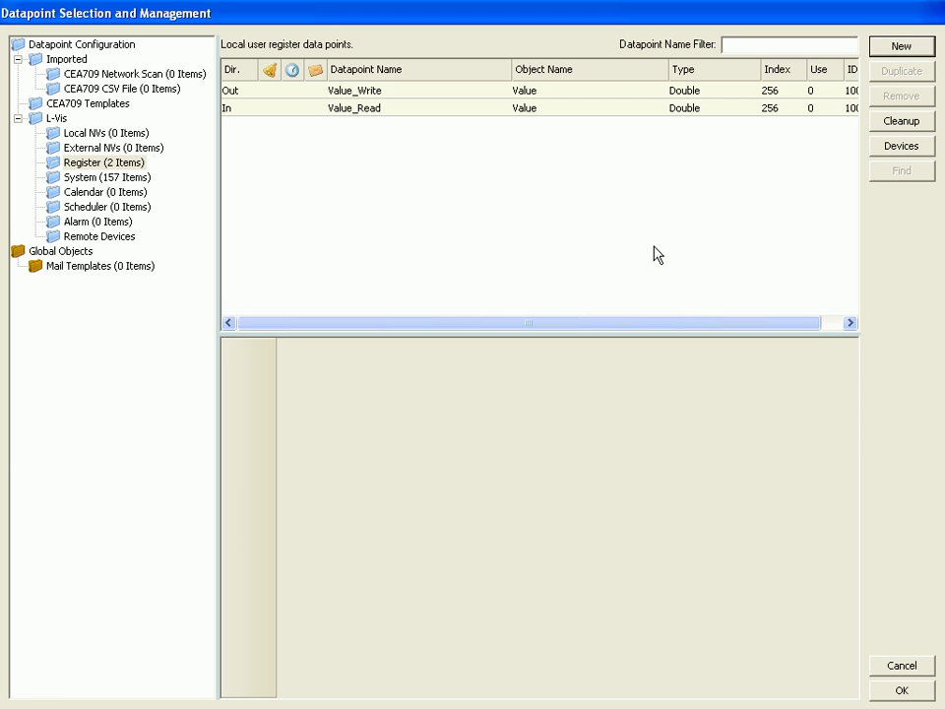
# Step: Attach Value_Read and Value_Write to Text 5's Update datapoints action
pyautogui.click(303, 110)
pyautogui.keyDown('shift'); pyautogui.click(295, 89); pyautogui.keyUp('shift')
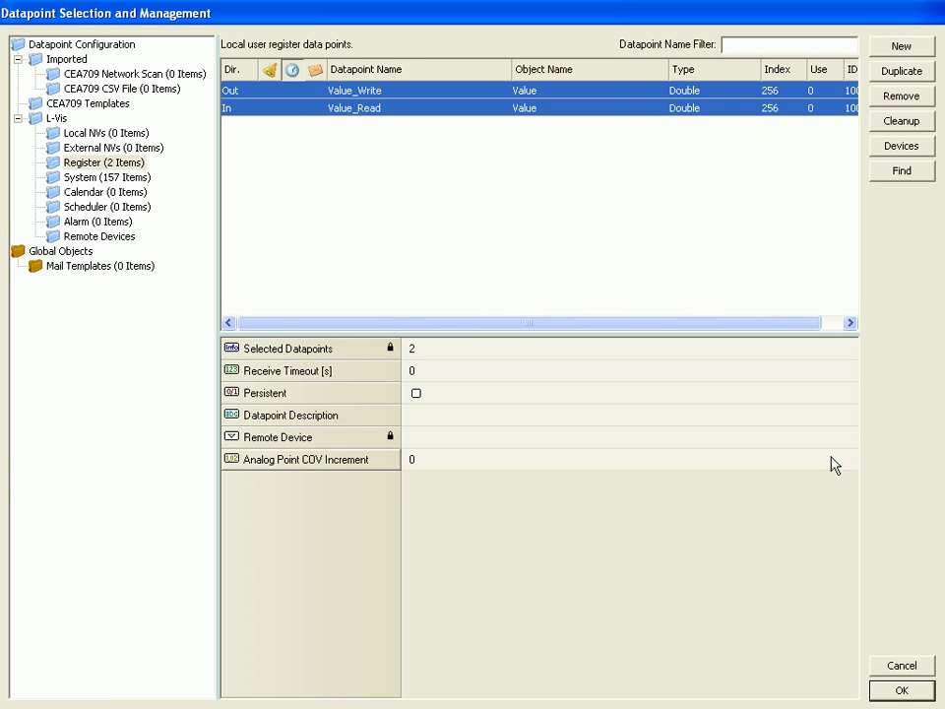
pyautogui.click(908, 691)
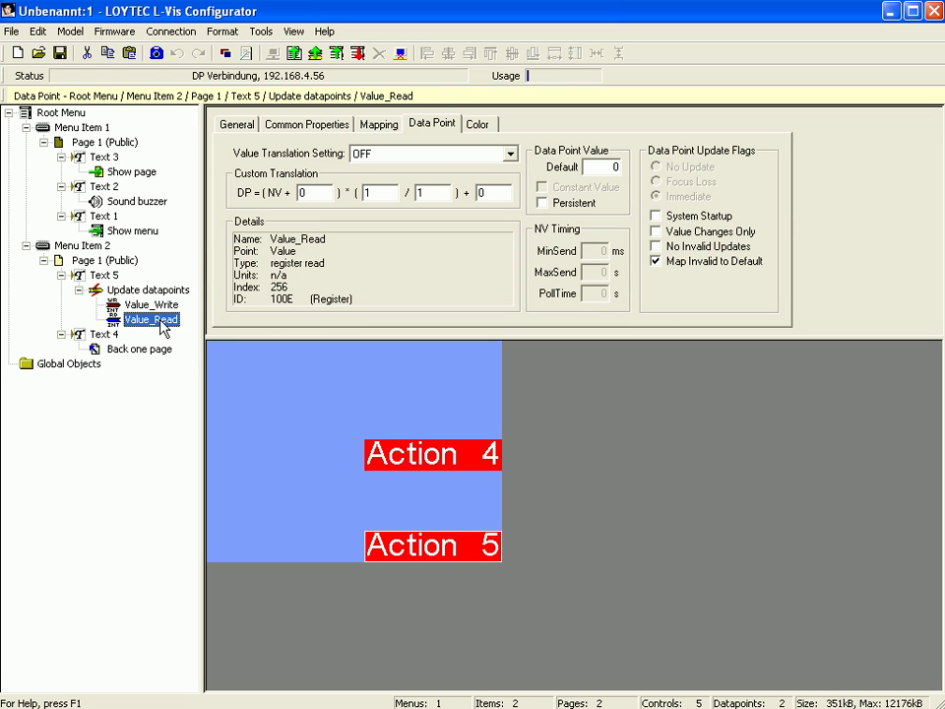
# Step: Give Value_Read a Custom value translation with NV offset 1 and default value 1
pyautogui.click(511, 155)
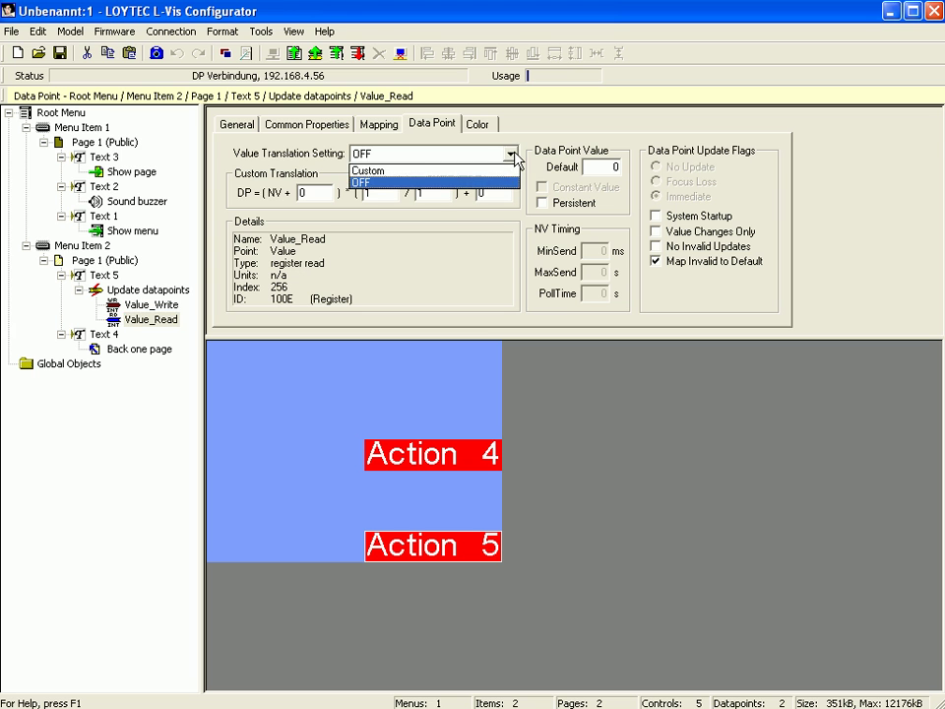
pyautogui.click(505, 171)
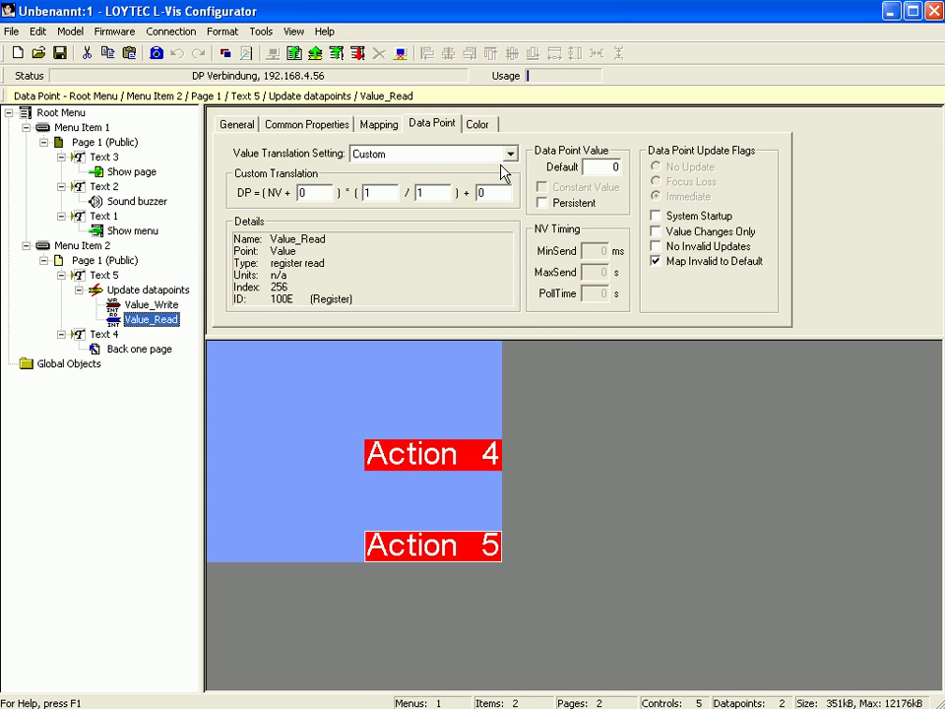
pyautogui.doubleClick(313, 193)
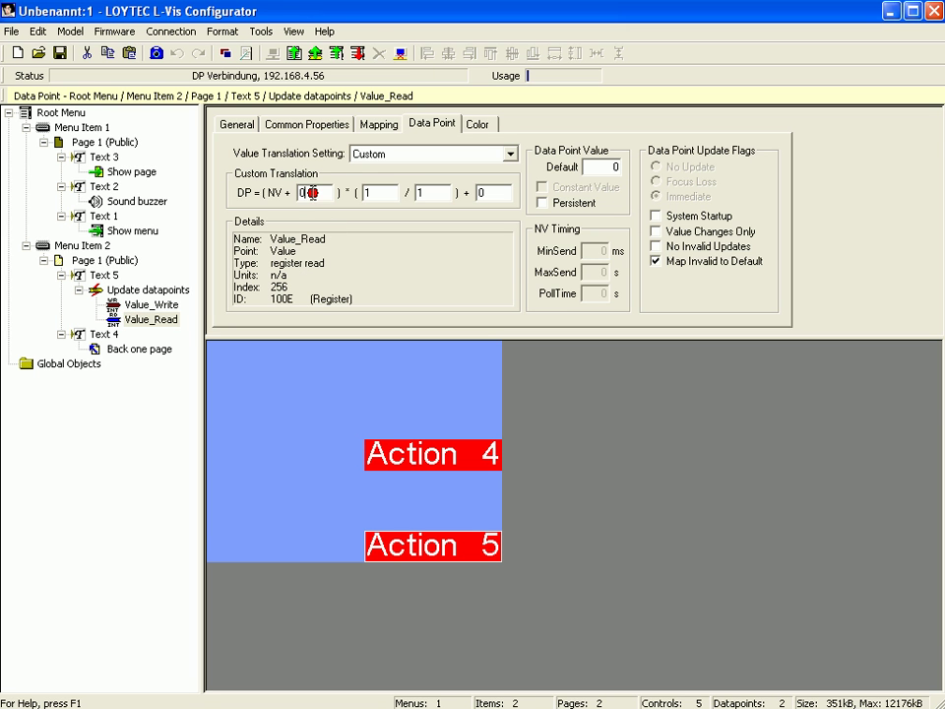
pyautogui.write('1')
pyautogui.press('Return')
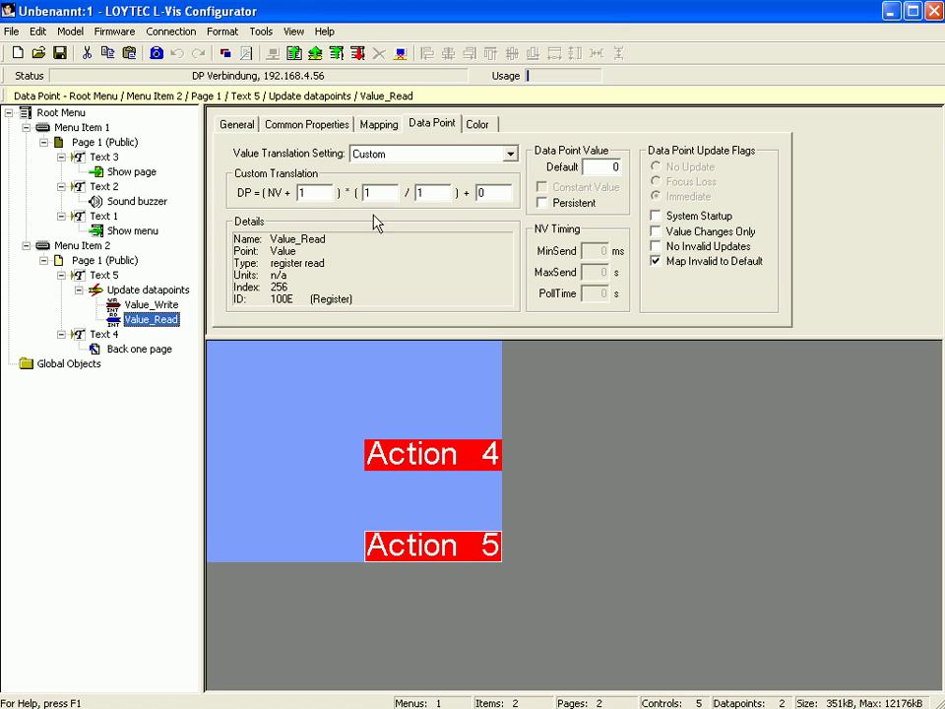
pyautogui.doubleClick(614, 167)
pyautogui.write('1')
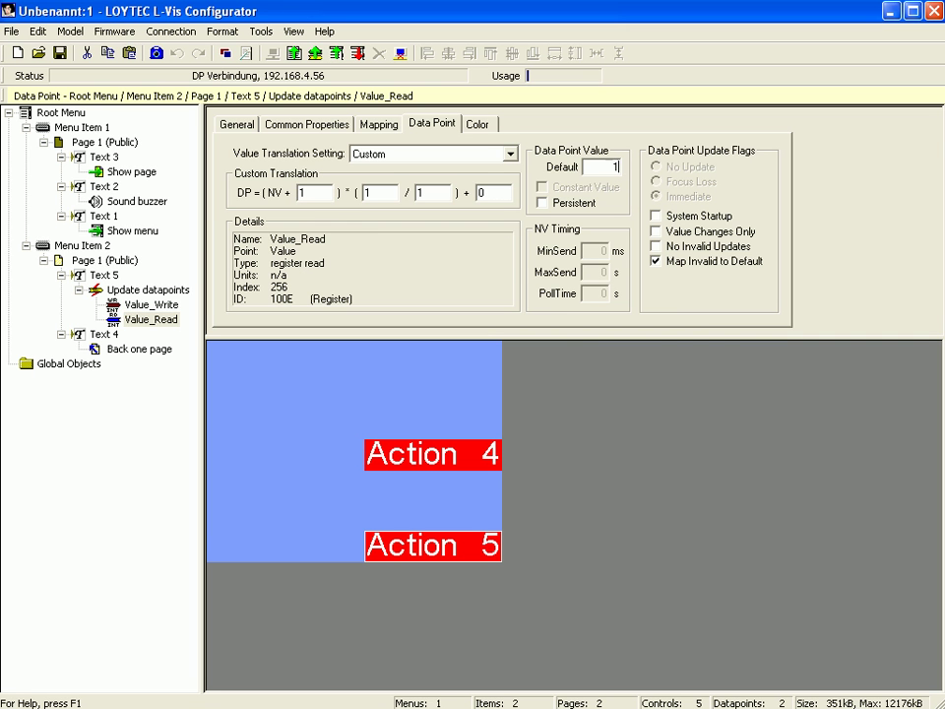
pyautogui.press('Return')
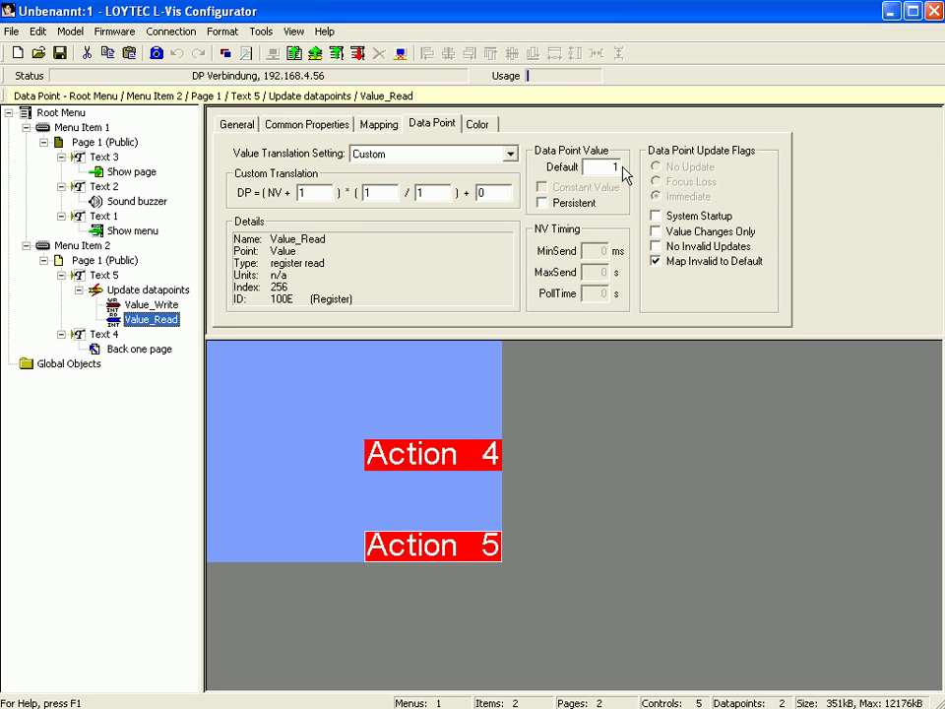
pyautogui.click(94, 262)
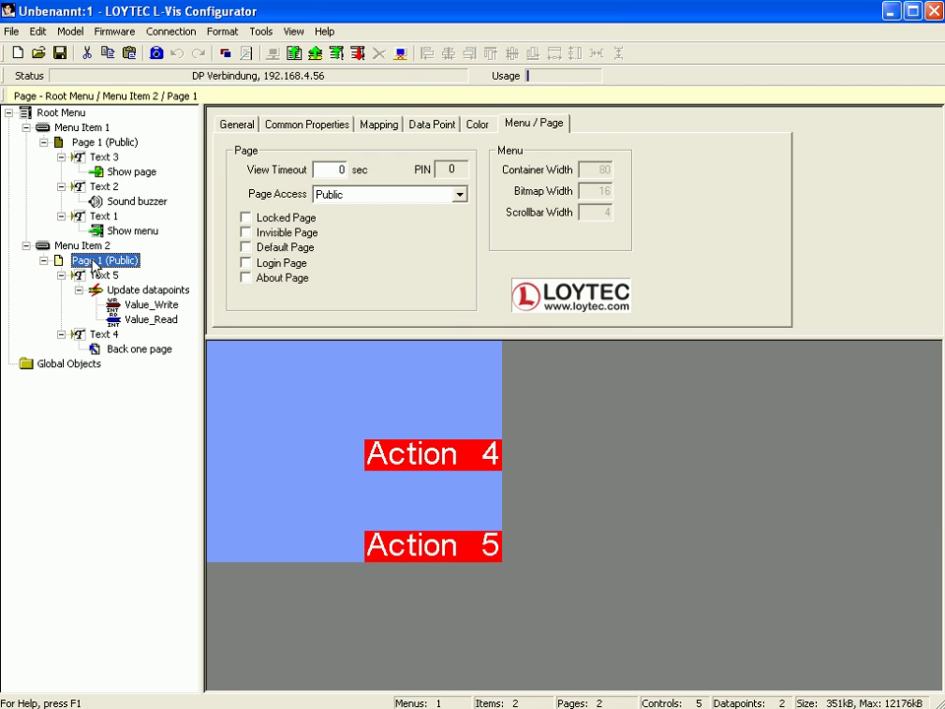
# Step: Add Number 1 with 24x32-ROM-Fixed-R font and dark-blue background beside Action 4
pyautogui.rightClick(95, 264)
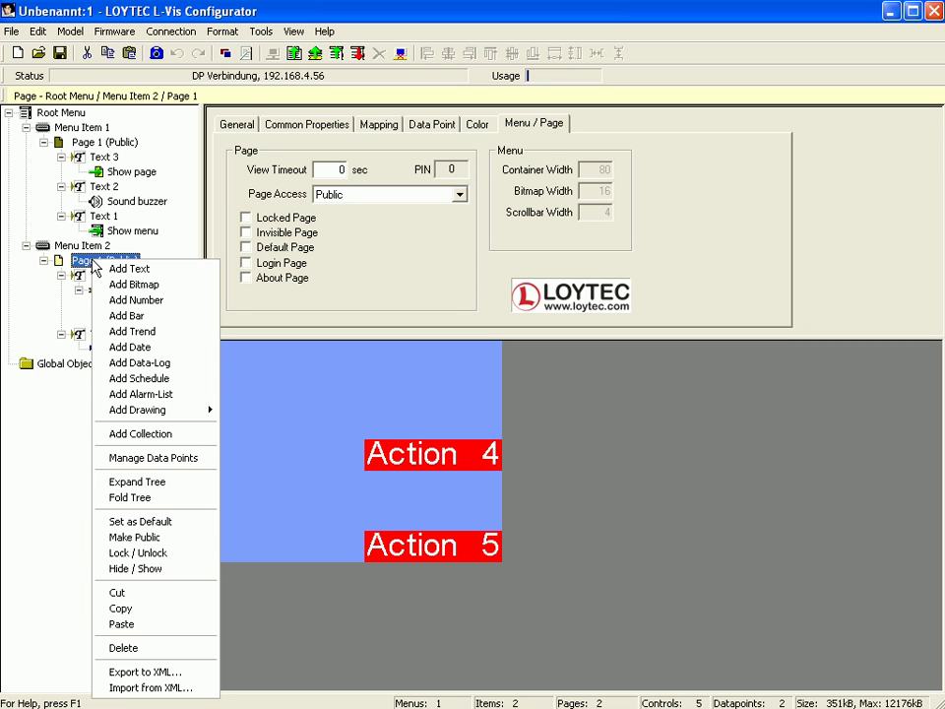
pyautogui.click(138, 300)
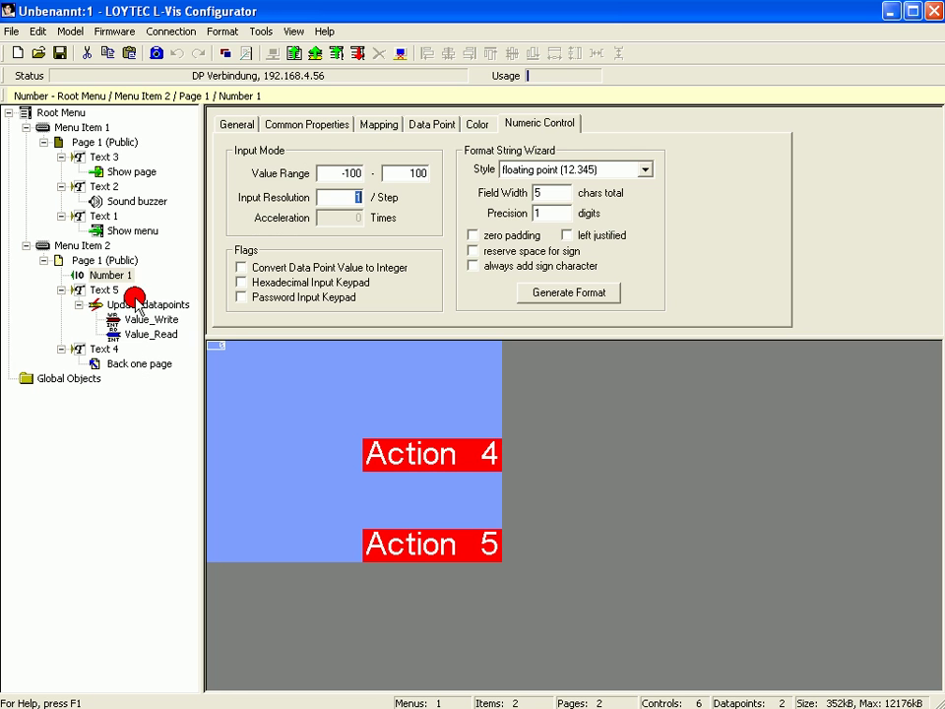
pyautogui.click(325, 125)
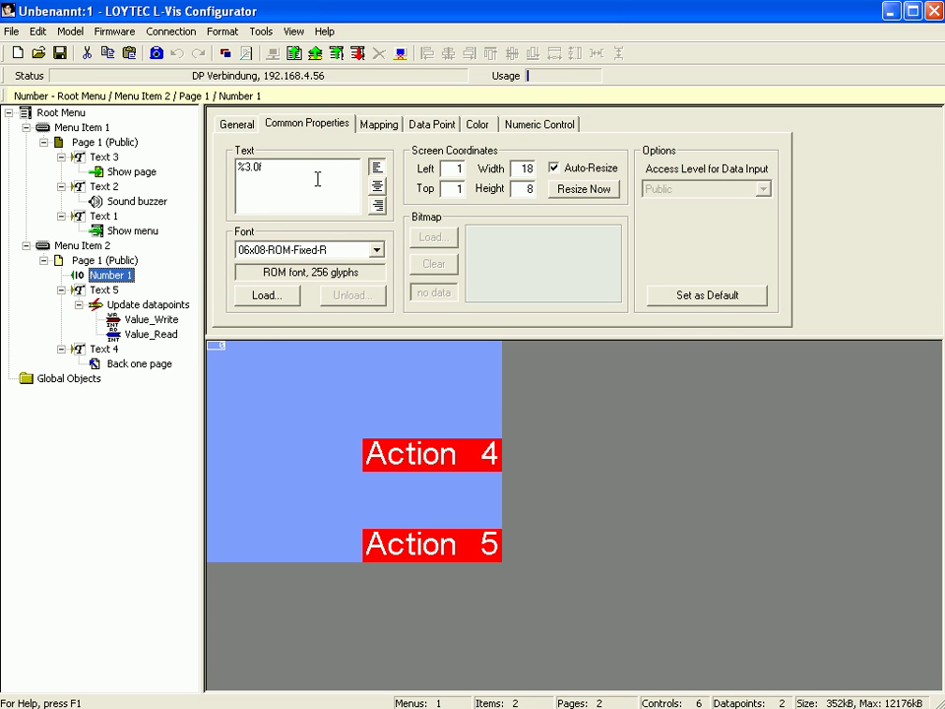
pyautogui.click(378, 254)
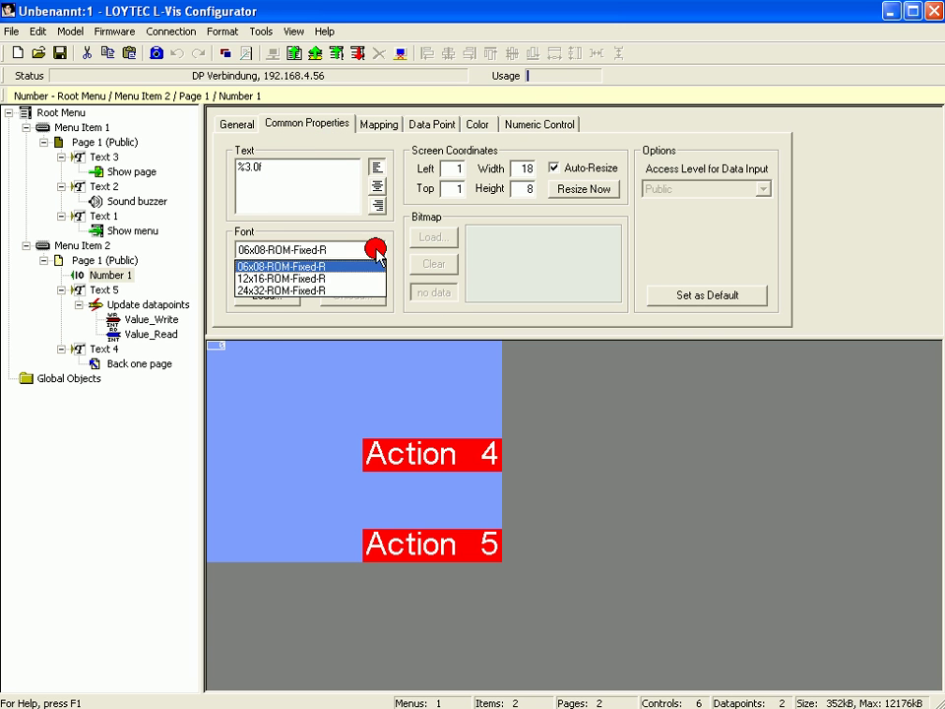
pyautogui.click(375, 299)
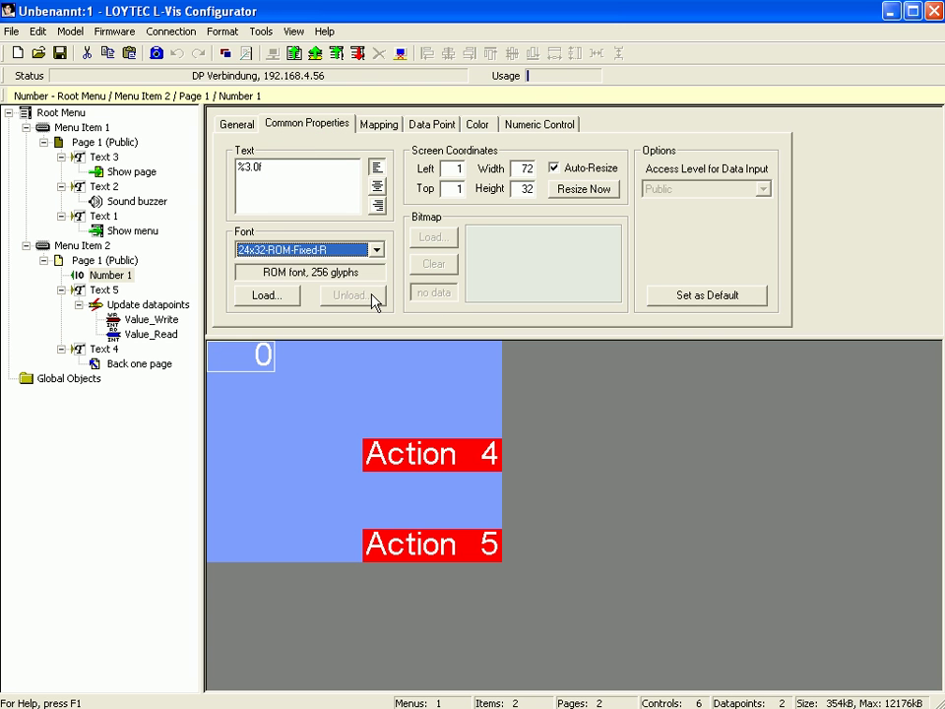
pyautogui.click(481, 128)
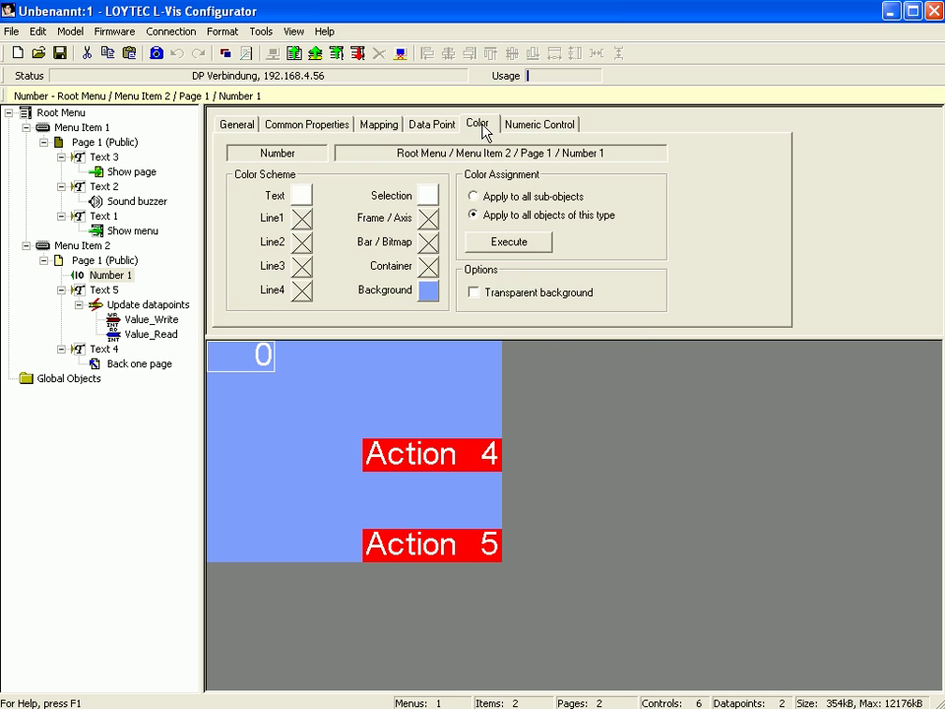
pyautogui.click(426, 291)
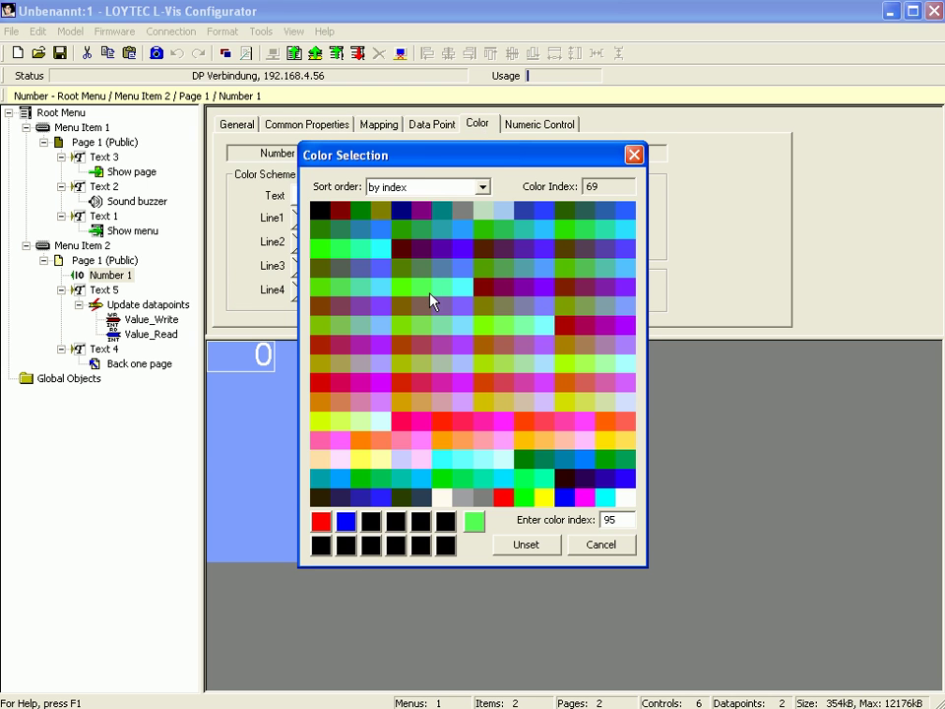
pyautogui.click(606, 479)
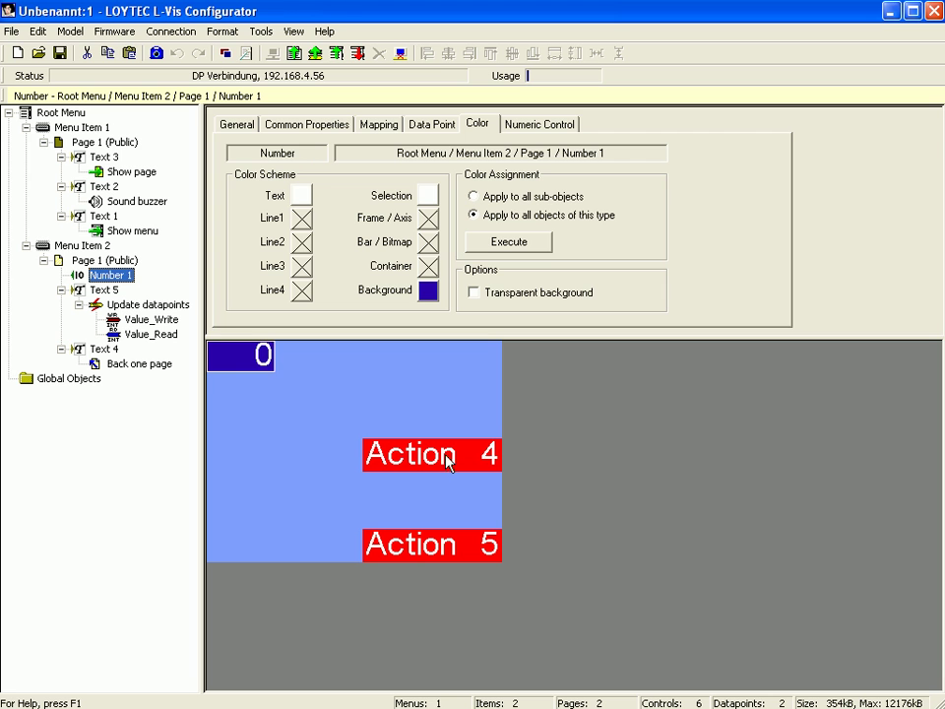
pyautogui.moveTo(228, 353); pyautogui.dragTo(292, 453)
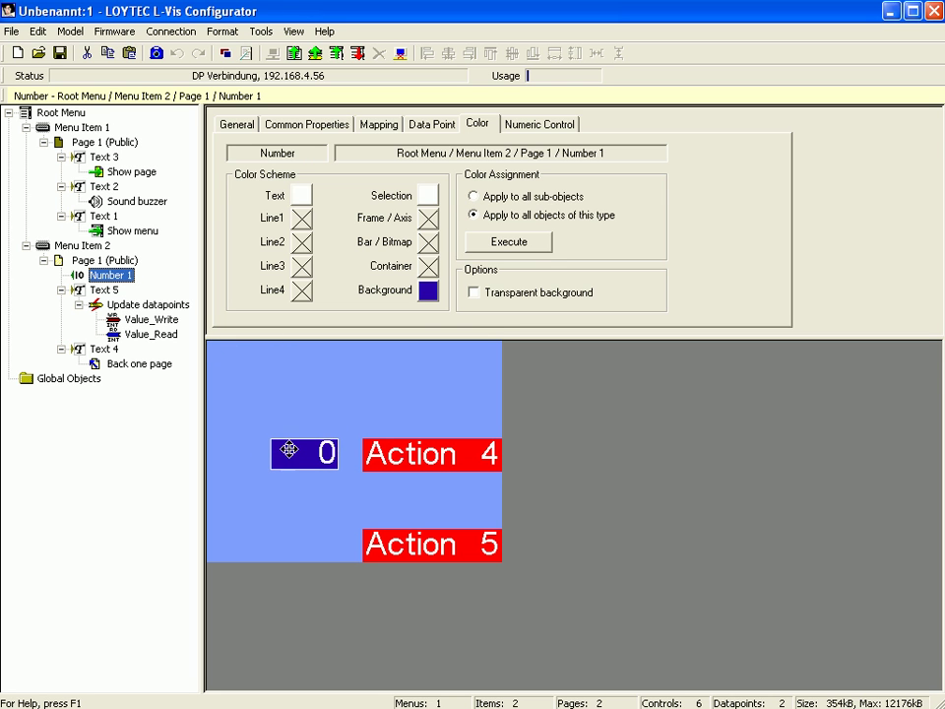
# Step: Bind Number 1 to Value_Read and download the configuration to the DP Verbindung device
pyautogui.rightClick(121, 281)
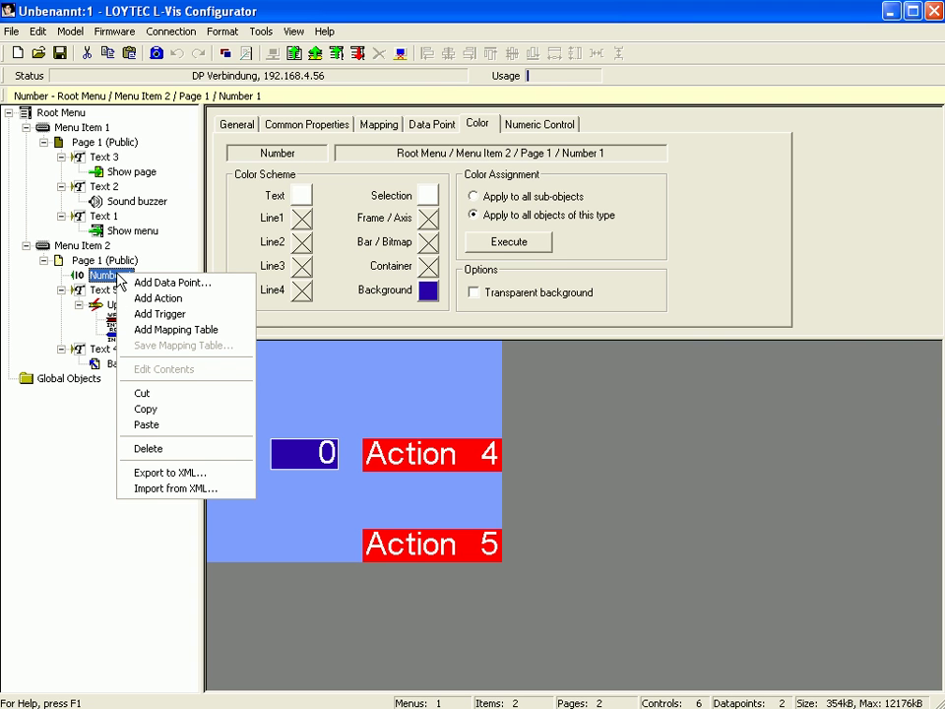
pyautogui.click(135, 282)
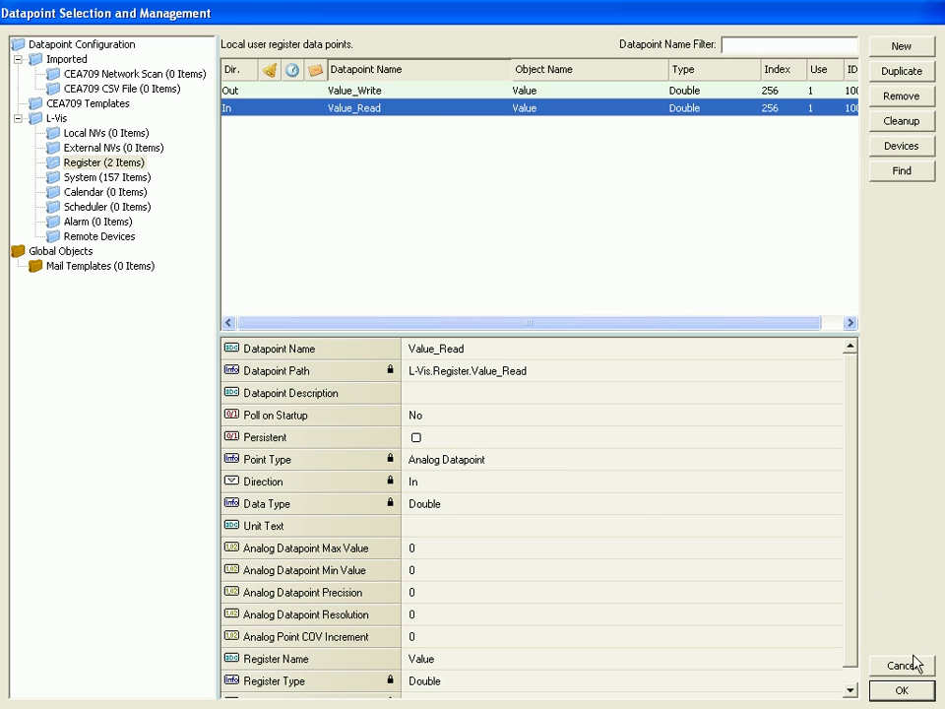
pyautogui.click(902, 691)
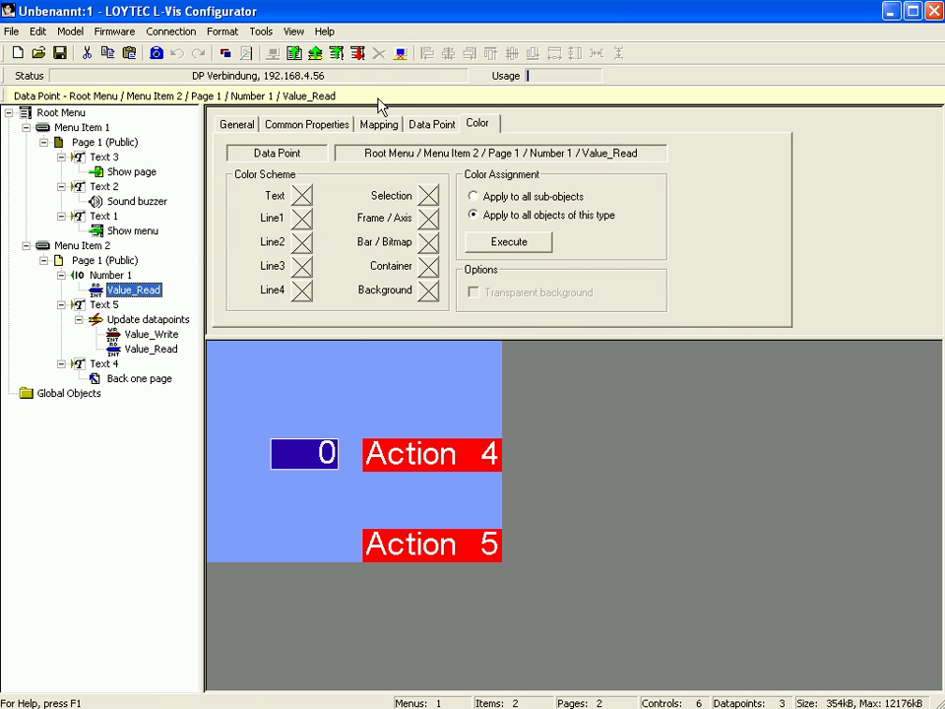
pyautogui.click(360, 53)
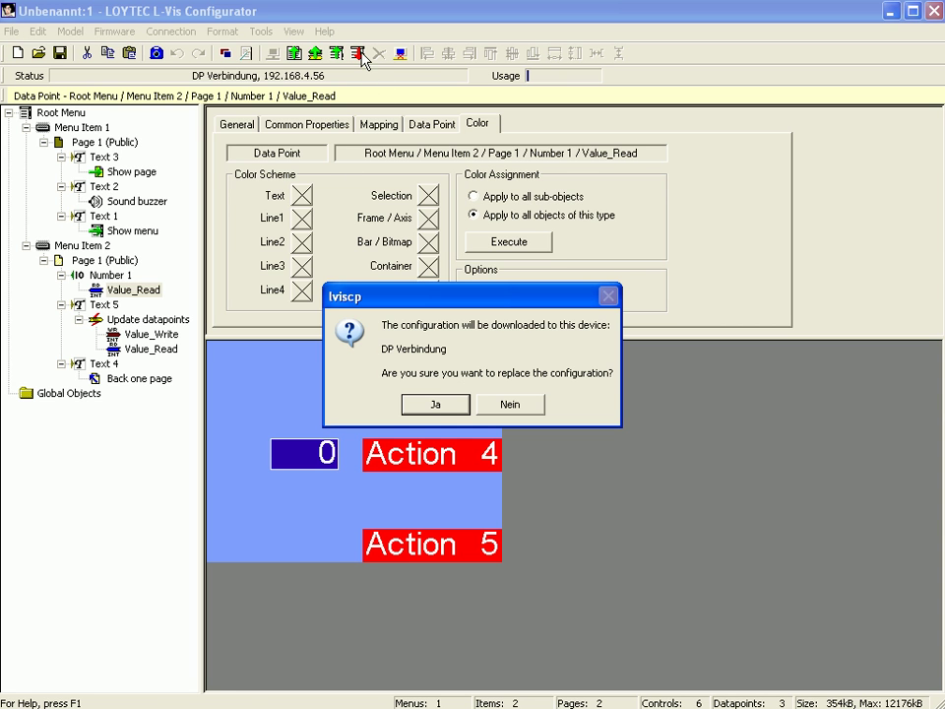
pyautogui.click(436, 403)
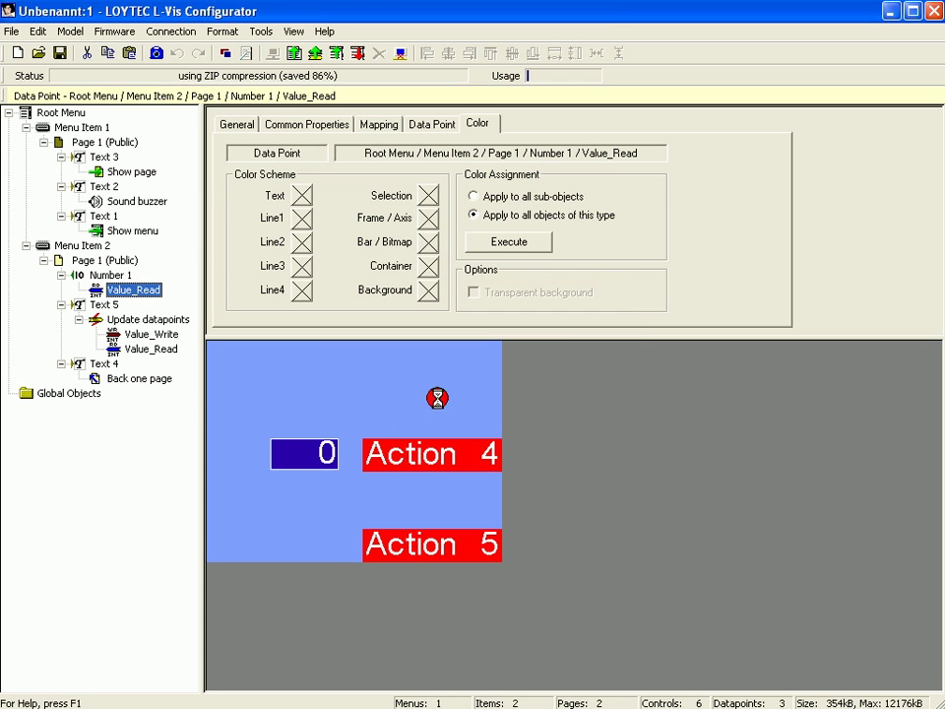